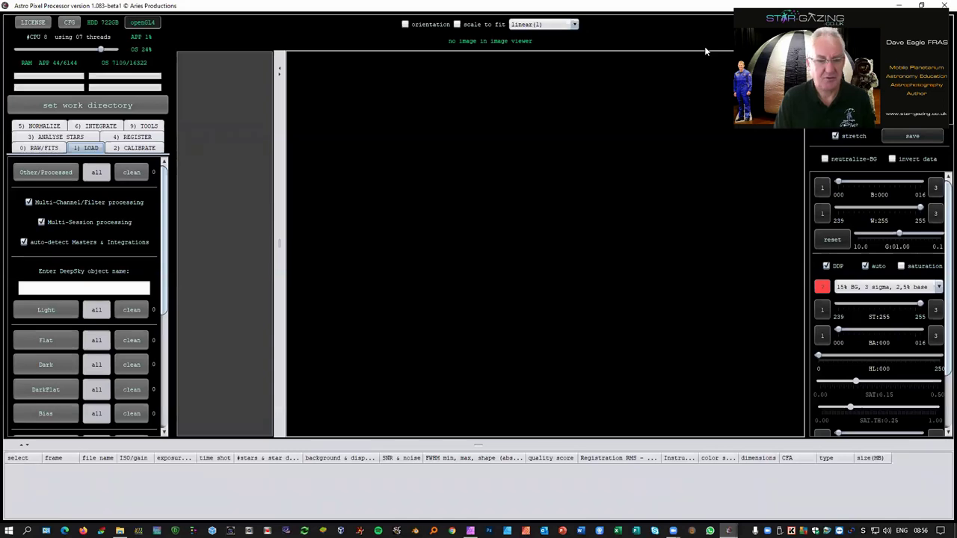
Step: Set the work directory to D:\Imaging Sessions\2020\20200717-8 C2020 F3 NEOWISE, Jupiter, Saturn, ISS
click(118, 104)
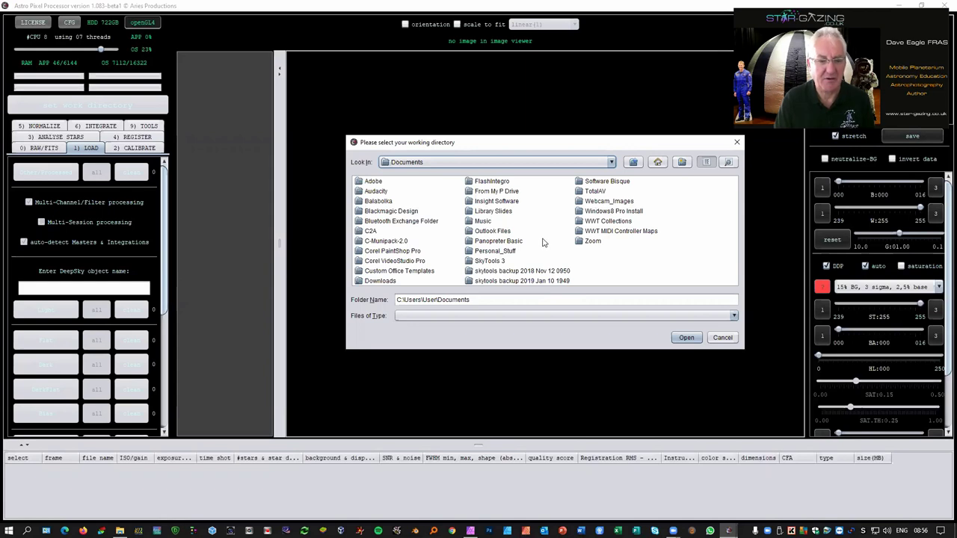
click(611, 163)
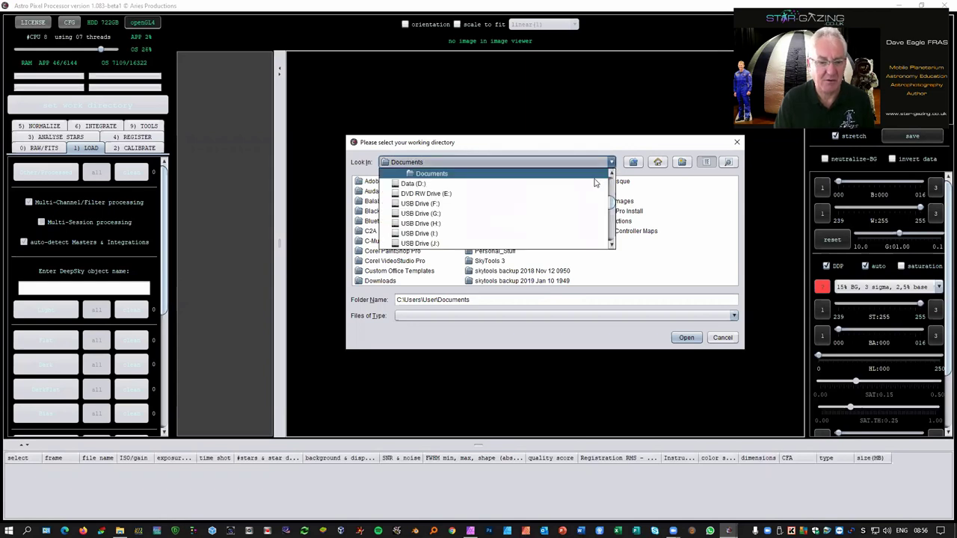
click(577, 184)
double_click(416, 202)
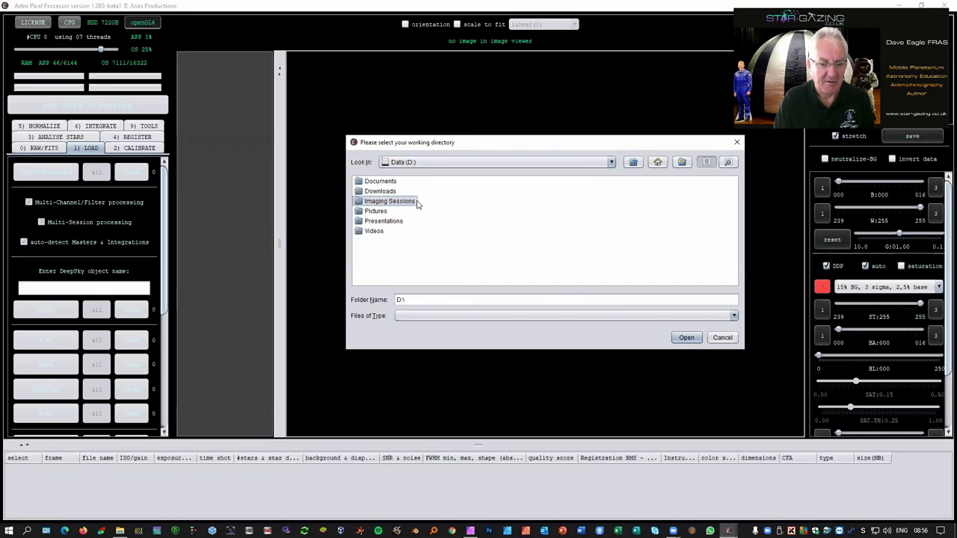
double_click(472, 281)
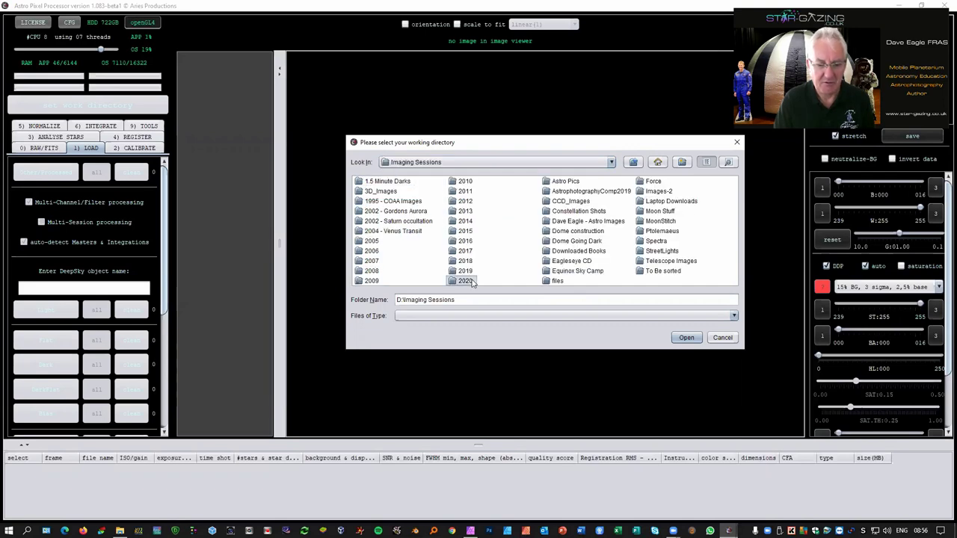
click(733, 282)
click(733, 282)
click(733, 282)
click(733, 283)
click(733, 283)
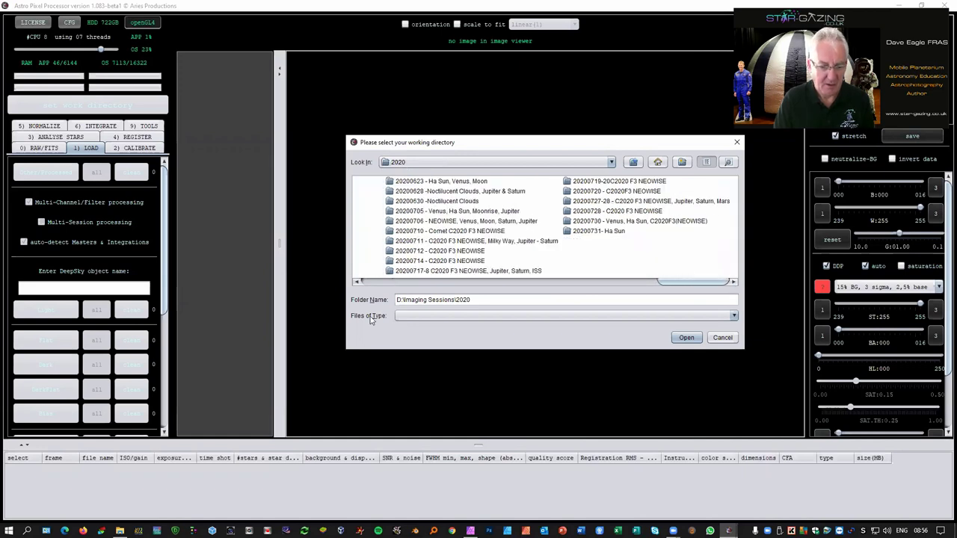
double_click(419, 271)
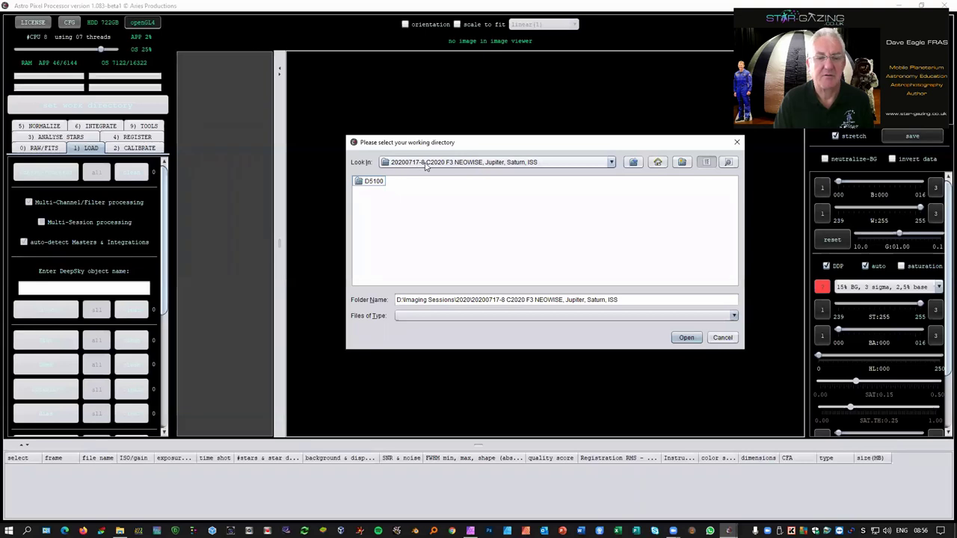
click(687, 338)
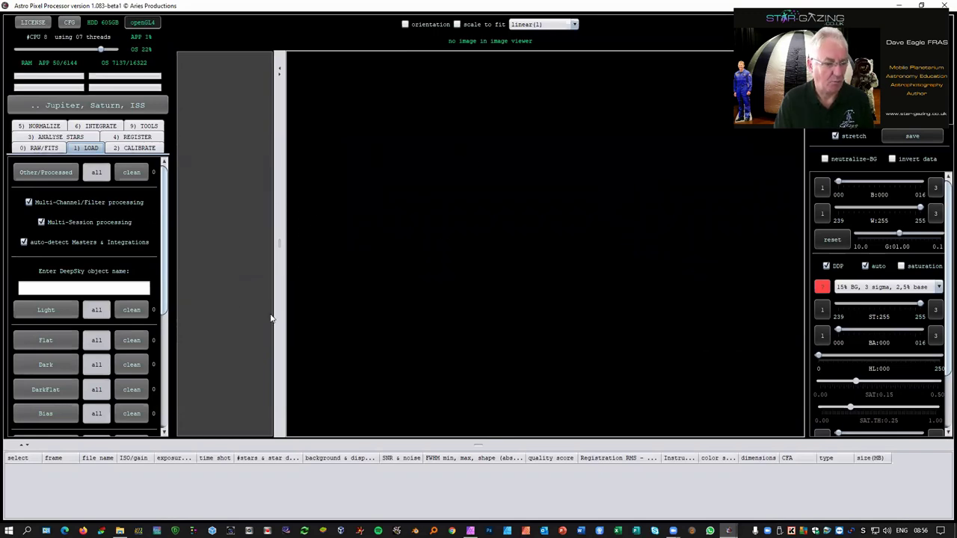
Step: Begin adding light frames and limit the file selection to the Nikon NEF type
drag(167, 263, 189, 227)
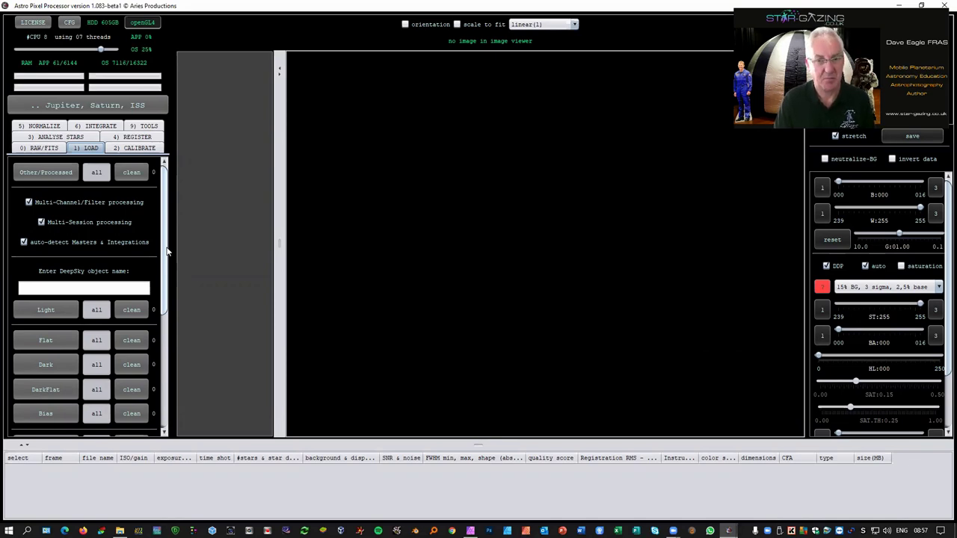
click(45, 310)
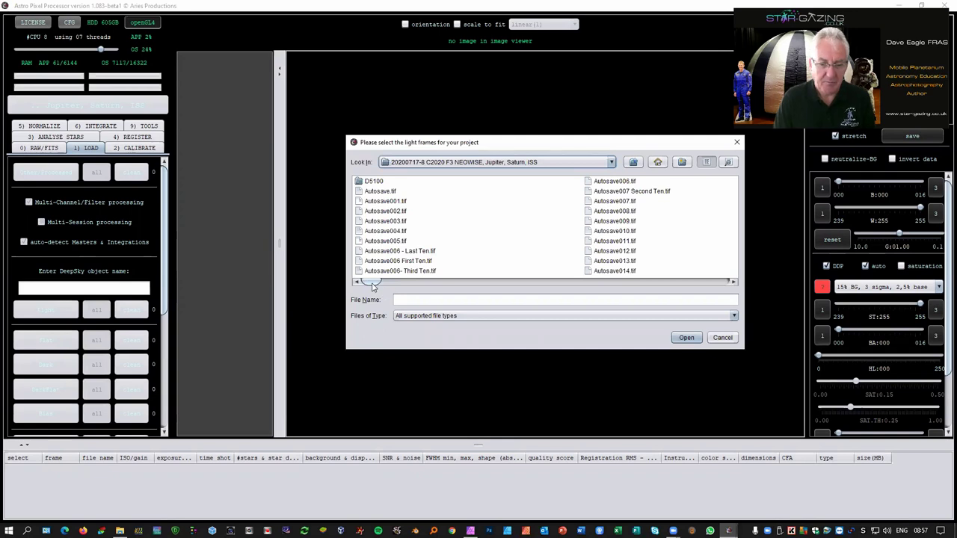
drag(372, 286, 504, 267)
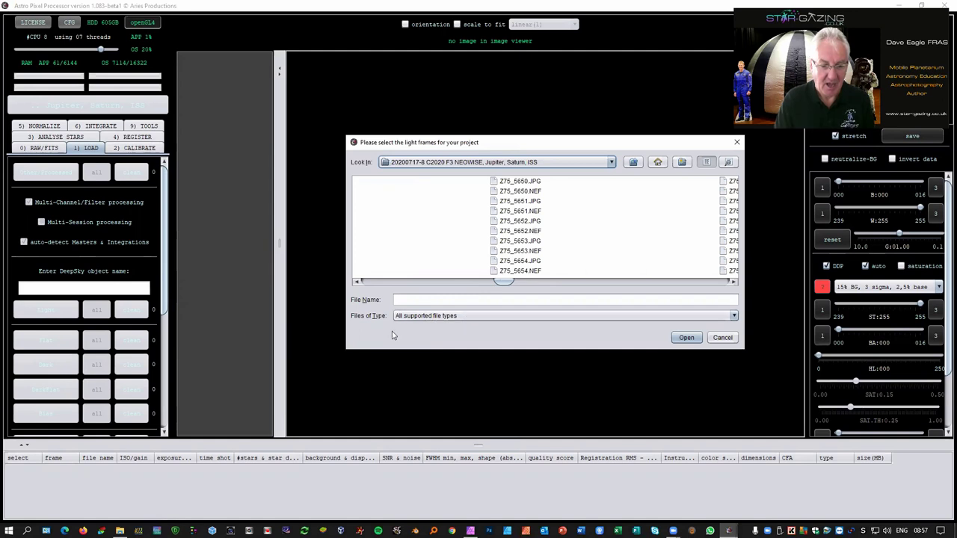
click(734, 316)
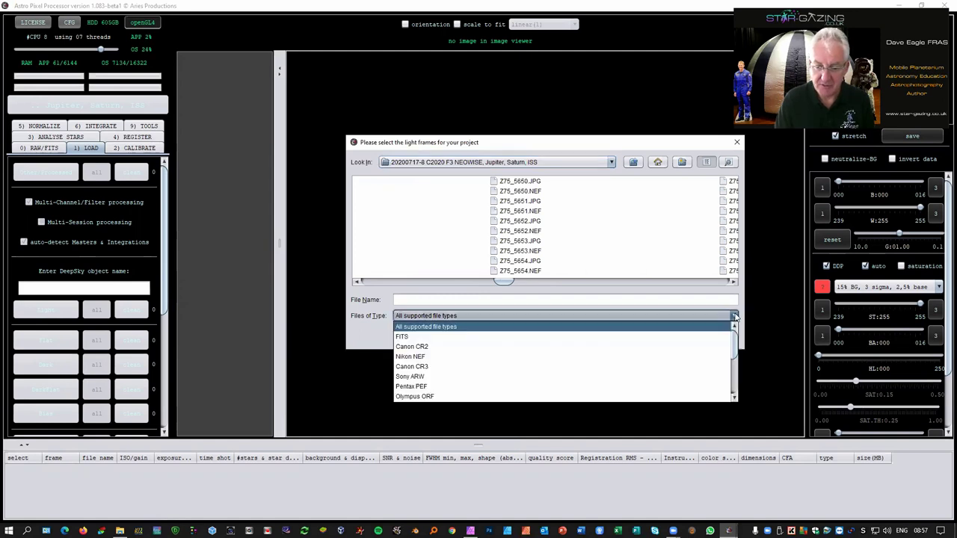
click(599, 357)
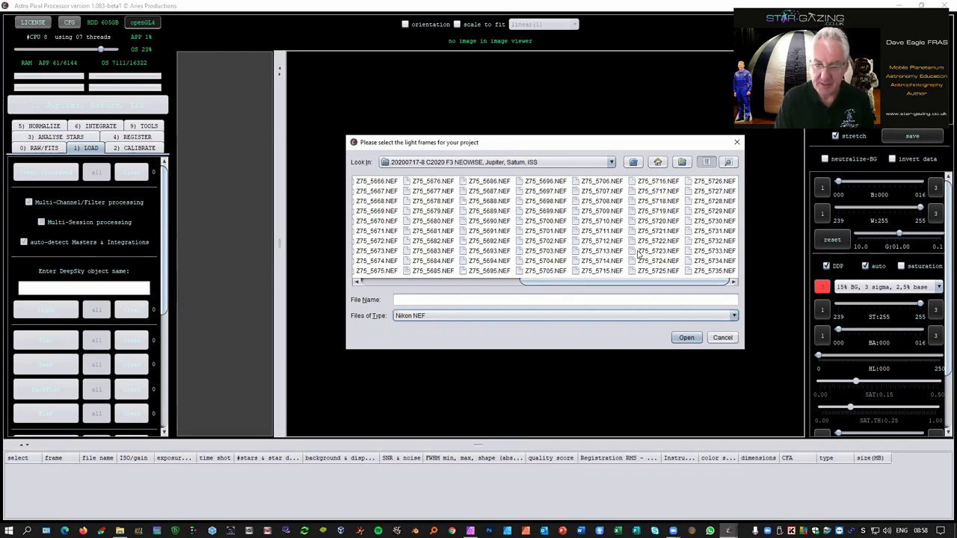
Step: Load Z75_5720.NEF through Z75_5730.NEF as light frames, keeping the "FILTER" header tag or RGB/MONO assignment and only 1 session
click(657, 223)
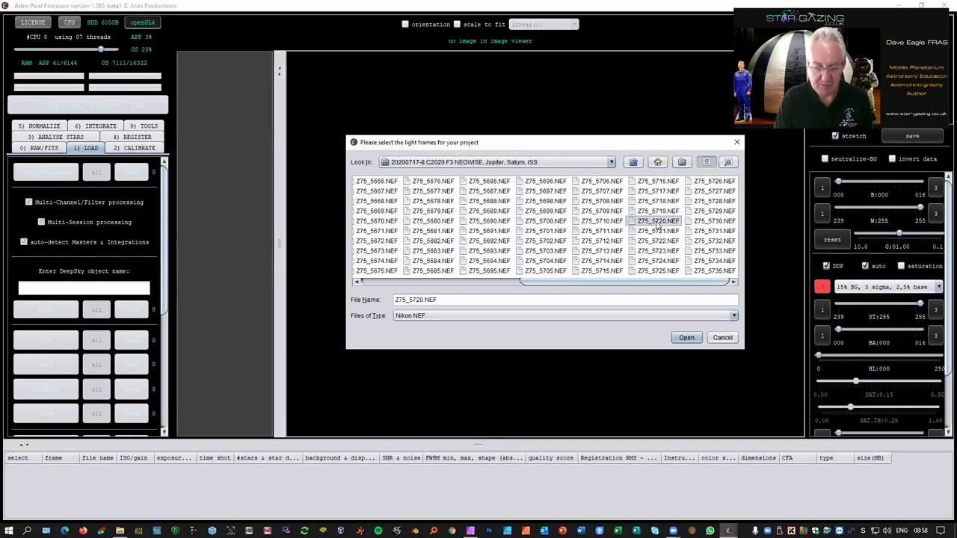
shift+click(708, 223)
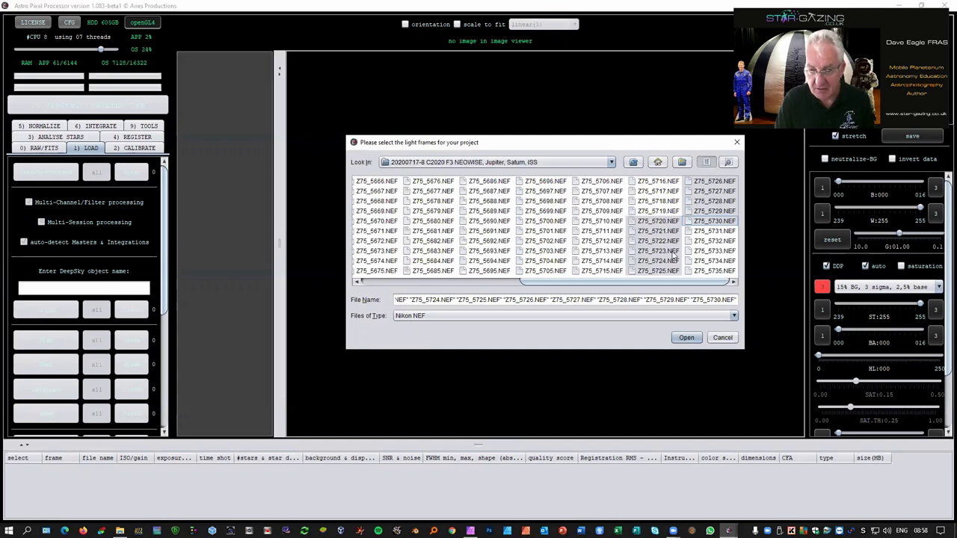
click(687, 339)
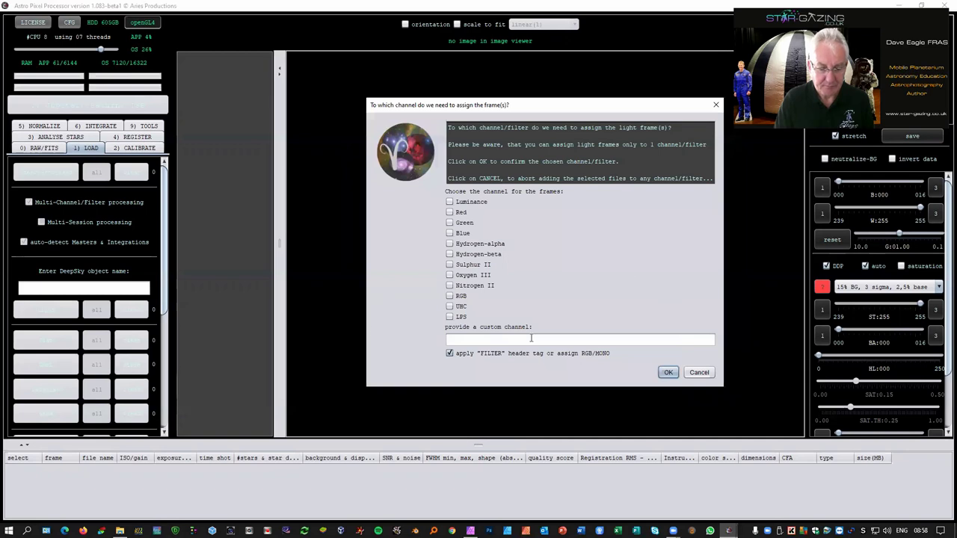
click(666, 373)
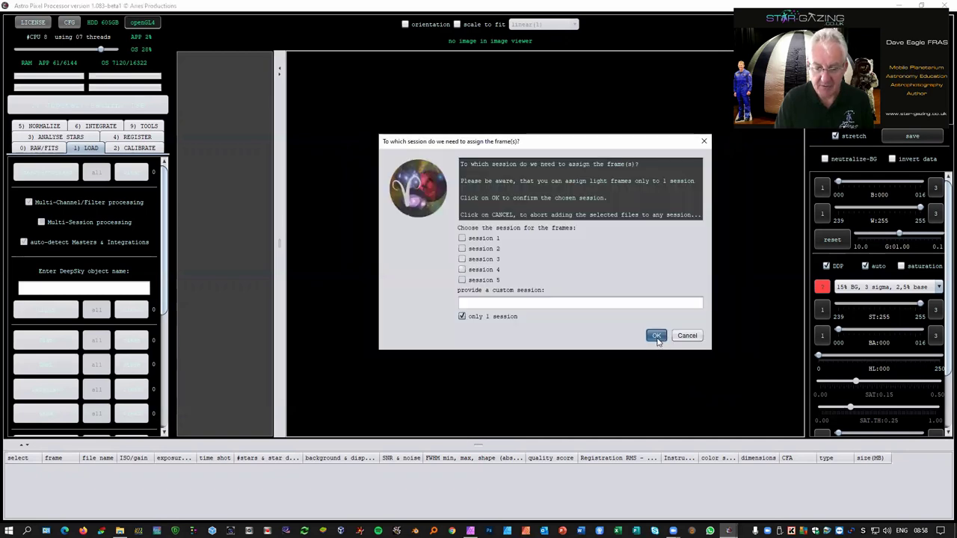
click(656, 337)
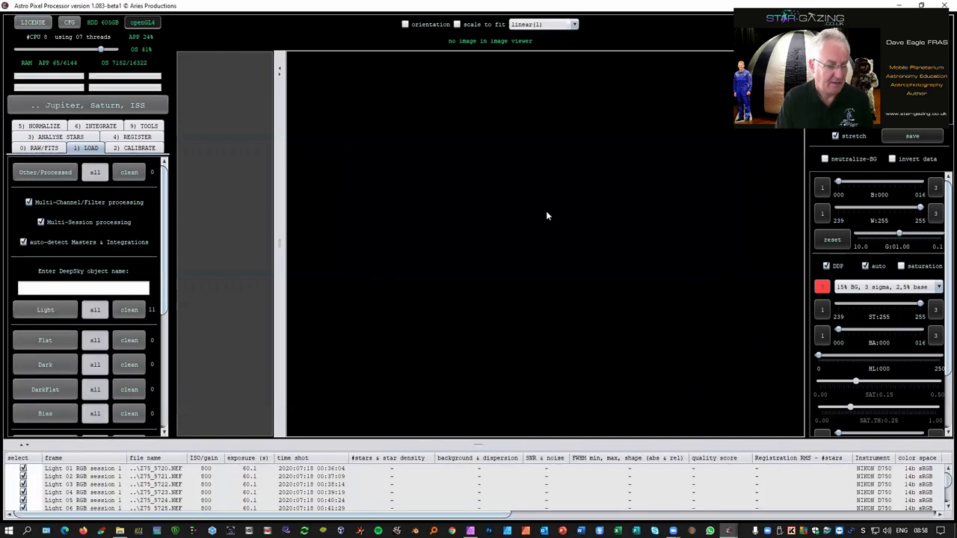
Step: View the light frame Z75_5725.NEF in the image viewer
scroll(263, 473, down, 1)
click(262, 471)
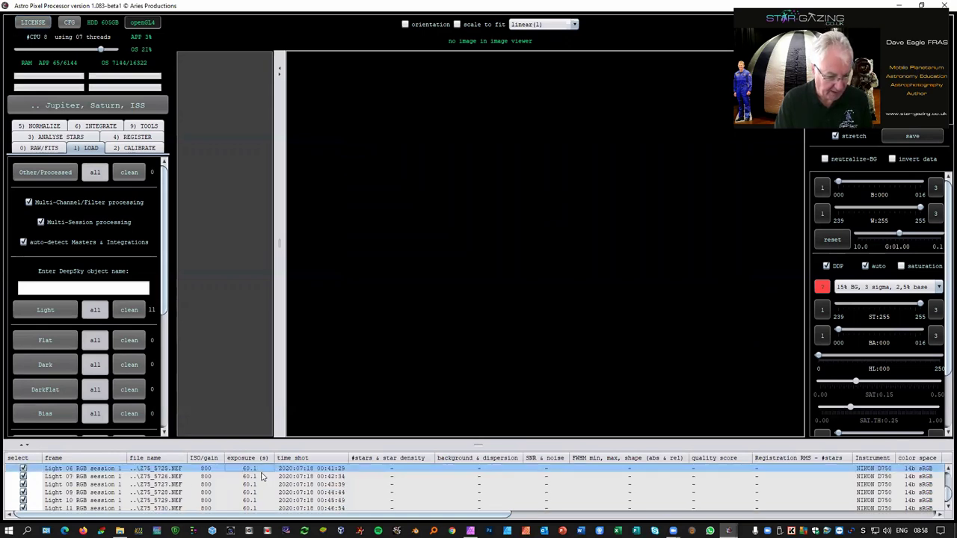
double_click(267, 470)
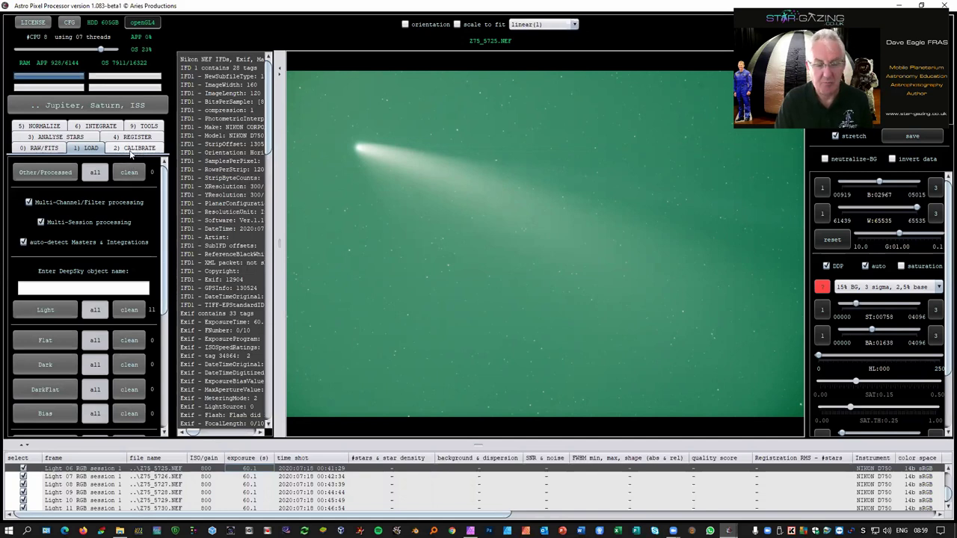
Step: Run star analysis on the loaded light frames with the automatic star target at 500
click(55, 137)
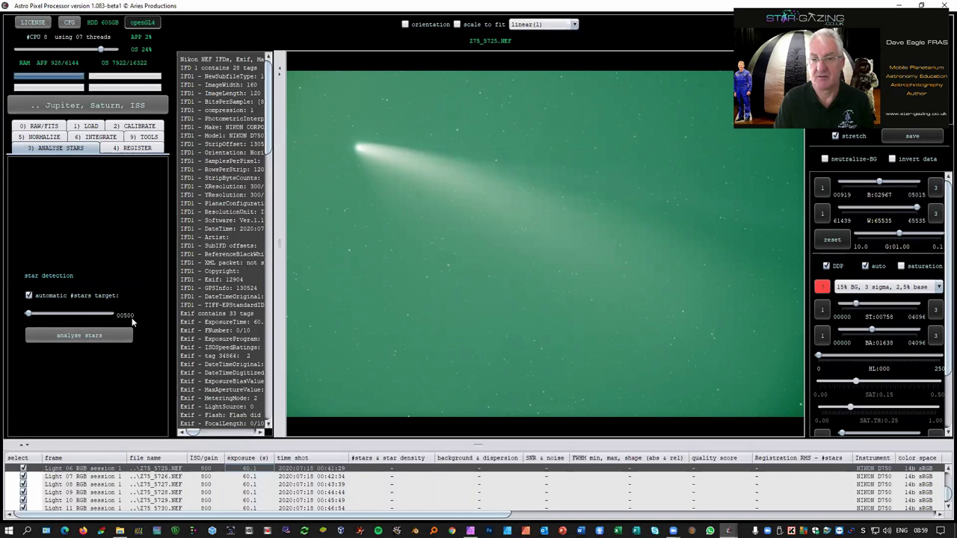
click(83, 336)
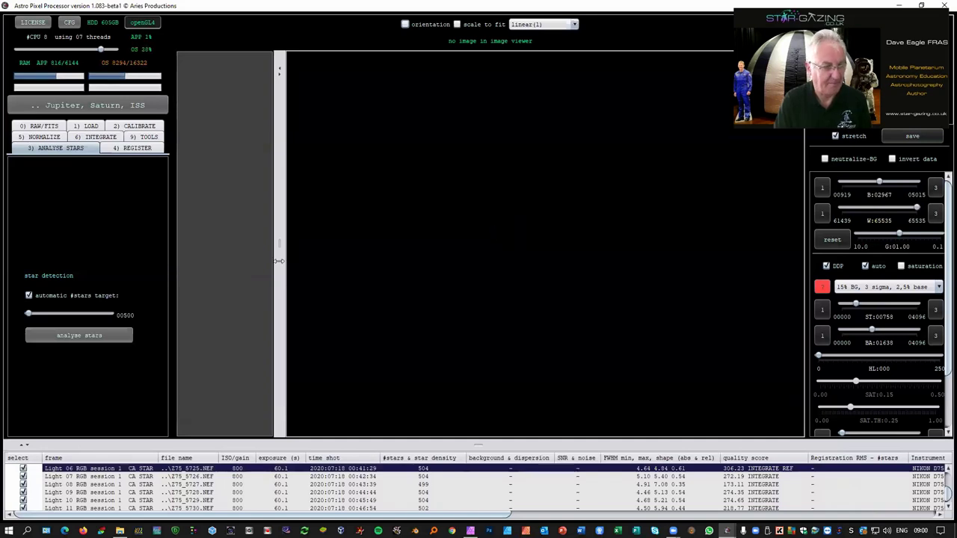
Step: Set the registration mode to comet and start registration with the projective model
click(135, 149)
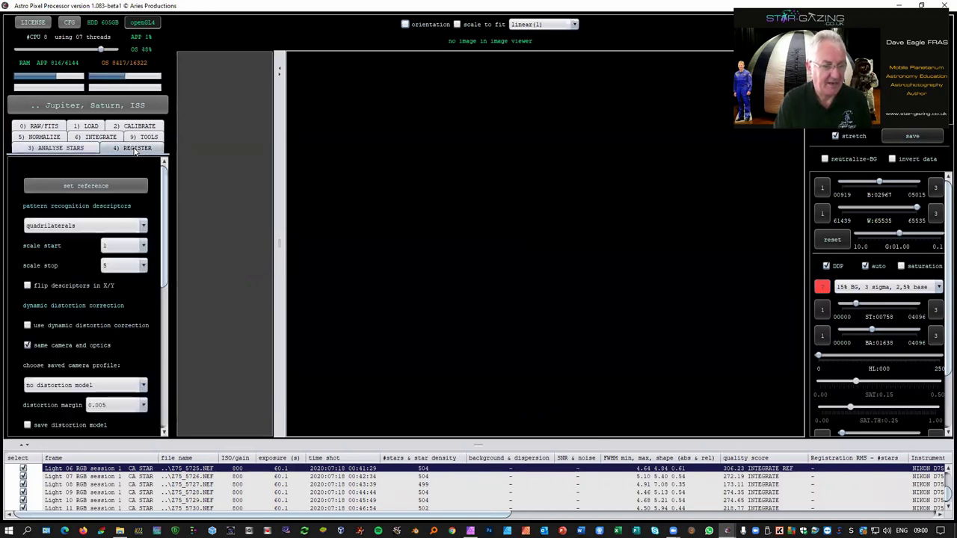
drag(162, 254, 168, 342)
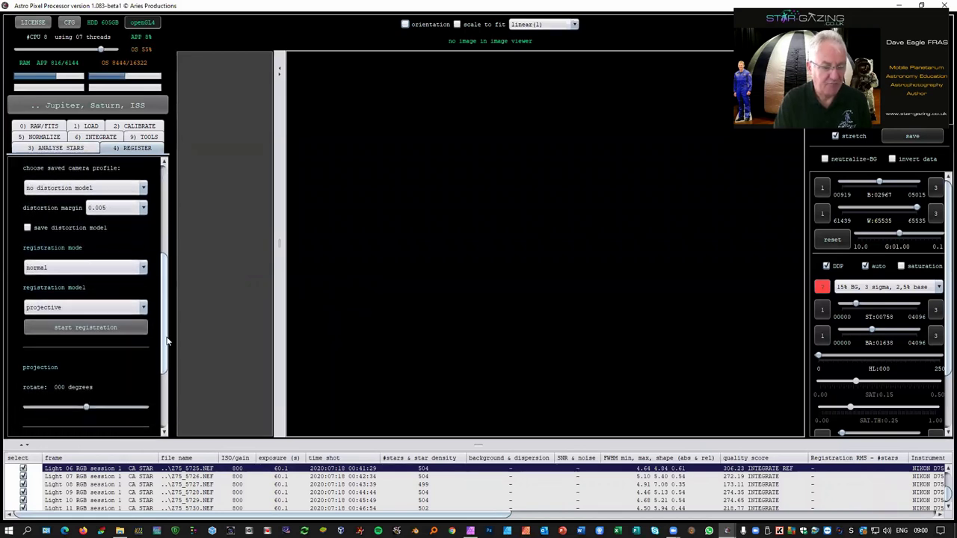
click(145, 268)
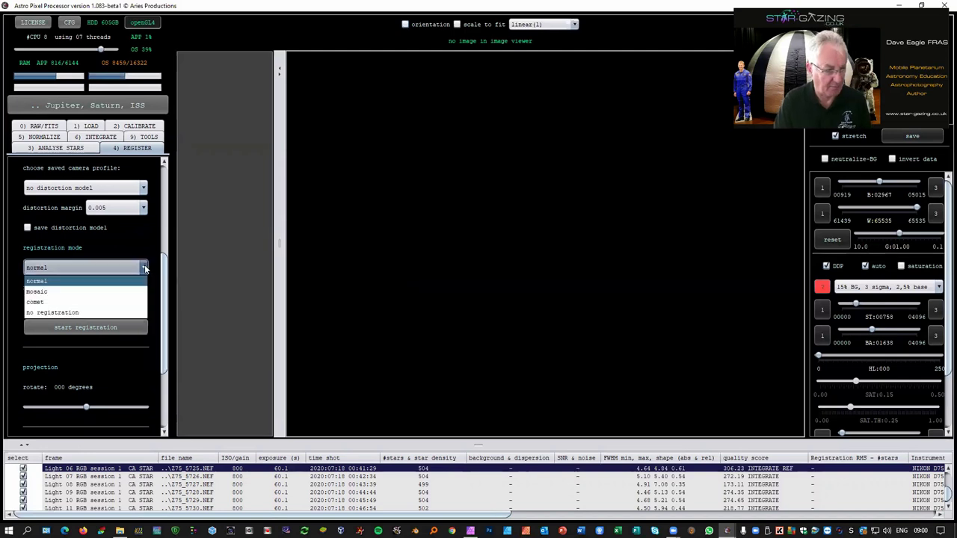
click(121, 303)
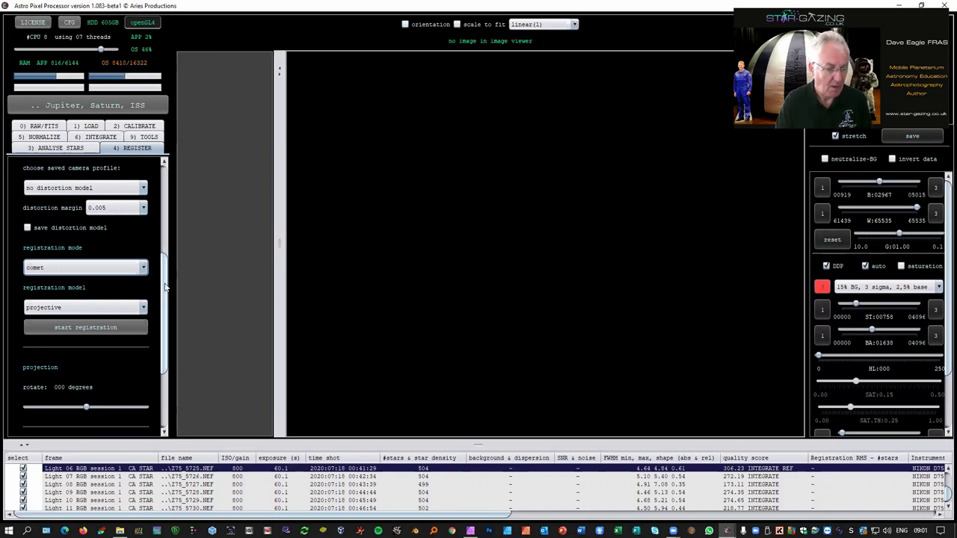
scroll(166, 287, down, 5)
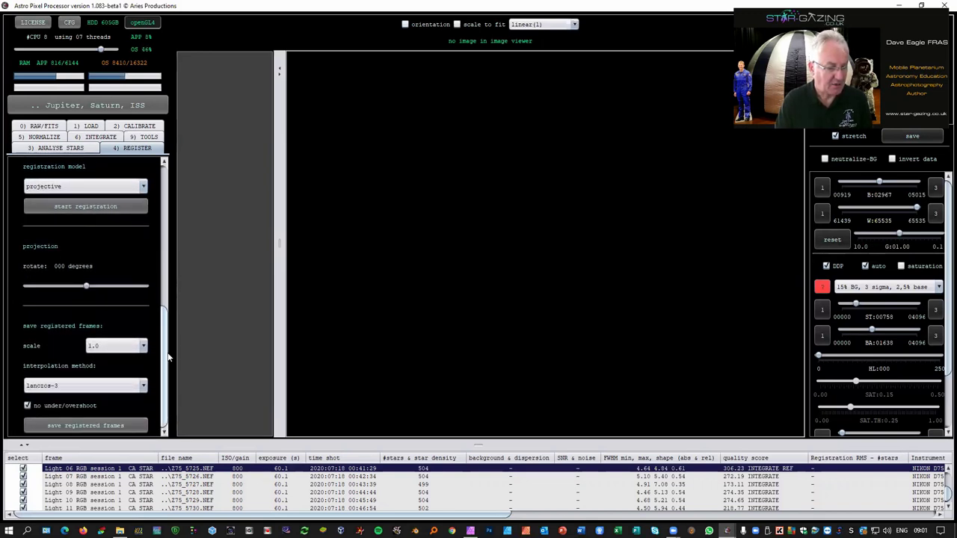
scroll(169, 298, up, 5)
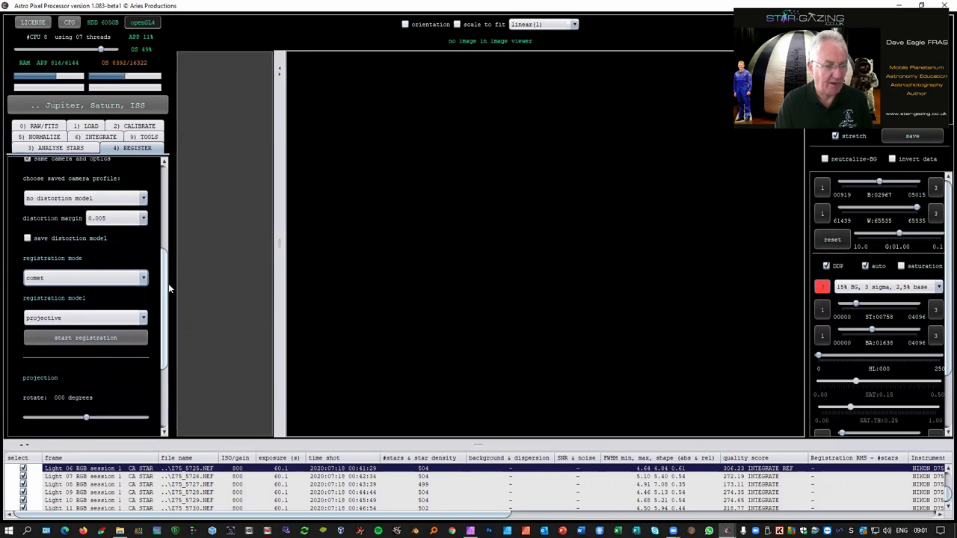
scroll(169, 288, down, 1)
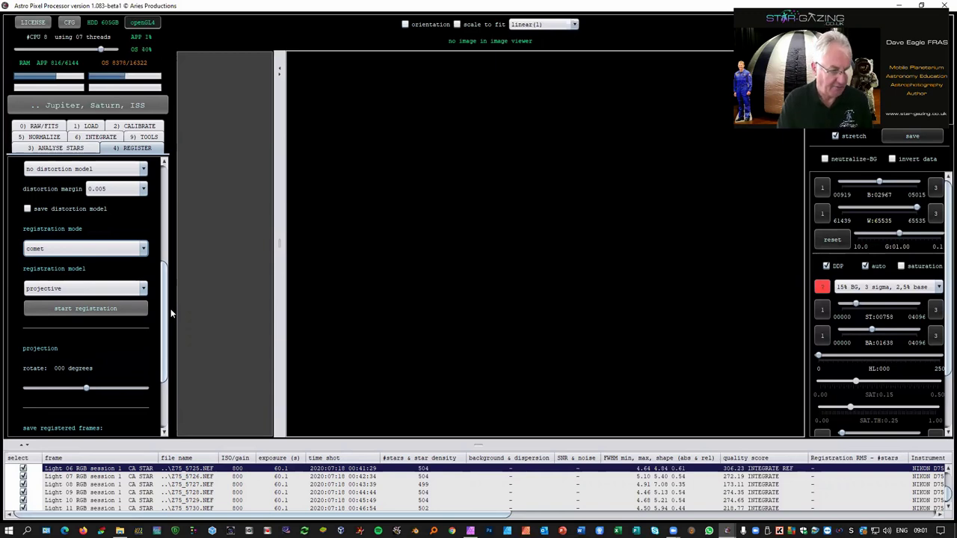
scroll(164, 318, down, 3)
scroll(172, 276, up, 6)
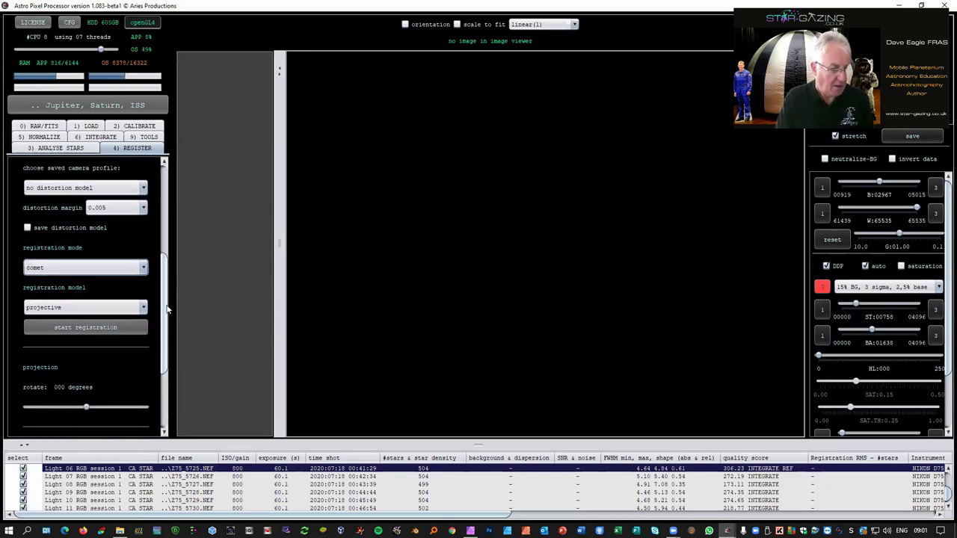
scroll(175, 256, up, 1)
scroll(171, 308, down, 3)
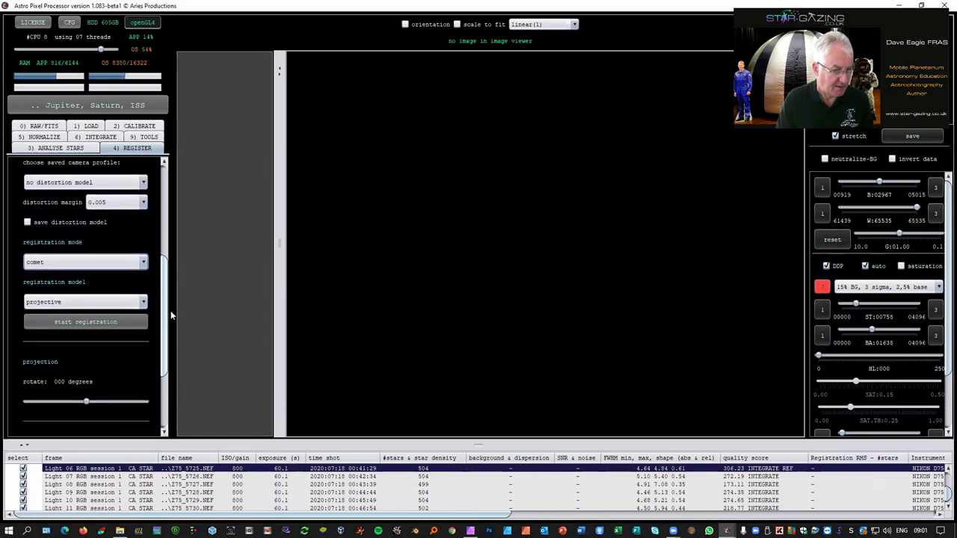
click(73, 314)
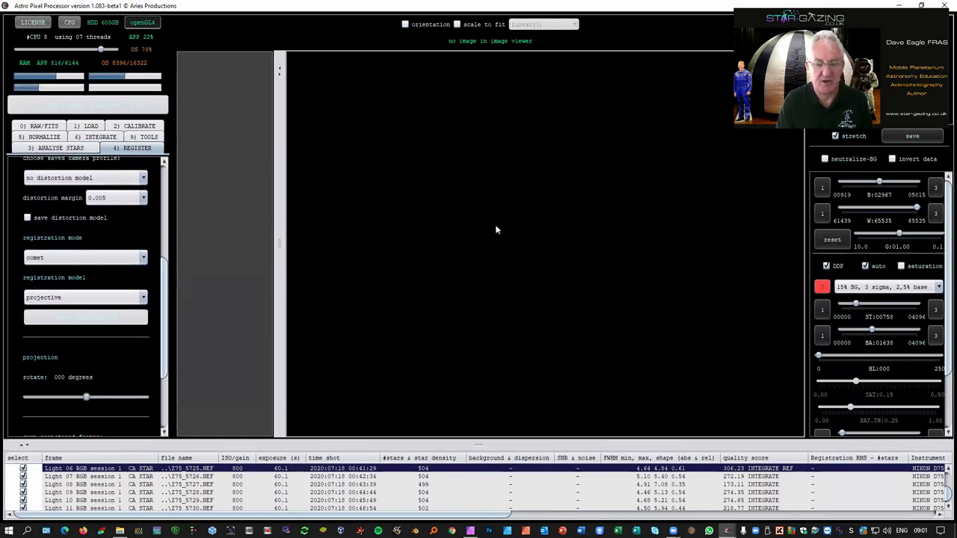
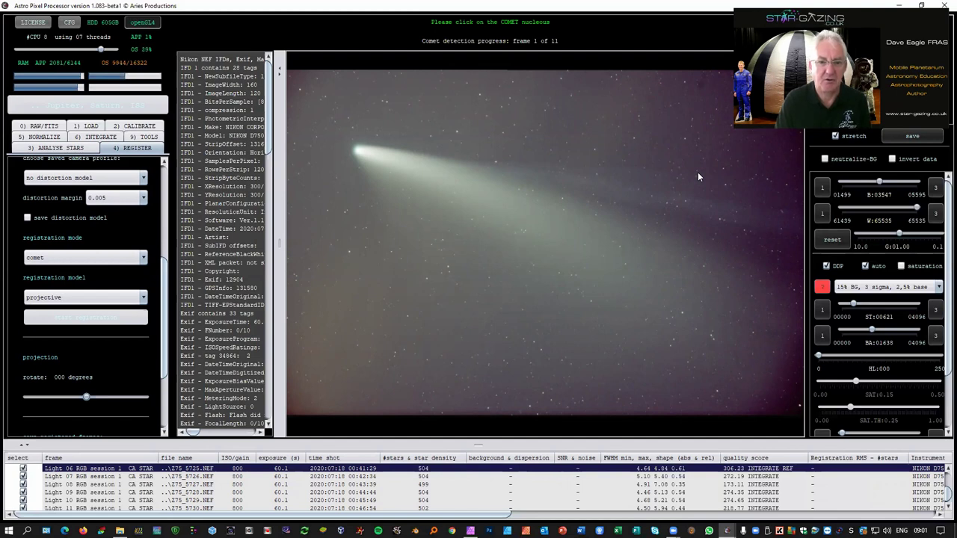
Step: Mark the comet nucleus in frame 1 with a detection box enlarged to enclose the bright head, and accept the position
click(359, 153)
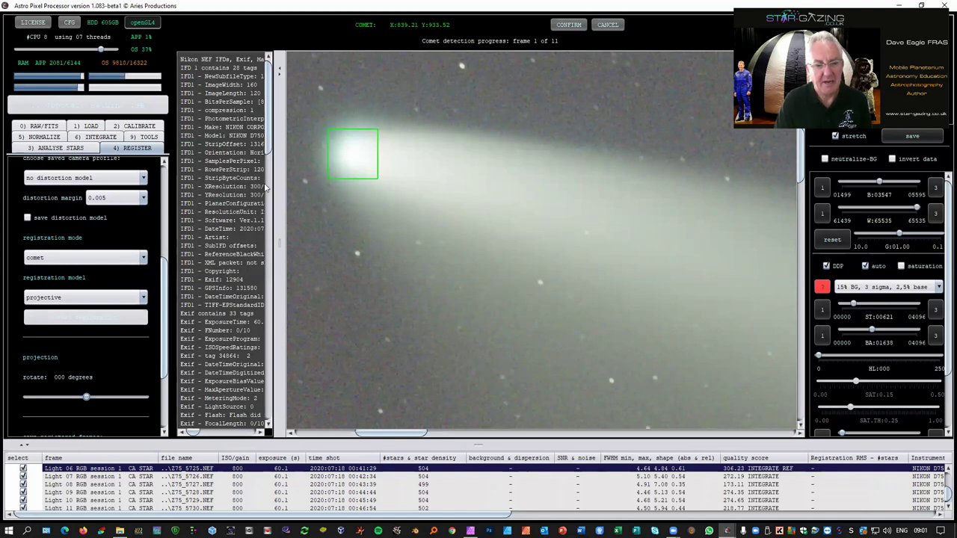
click(373, 255)
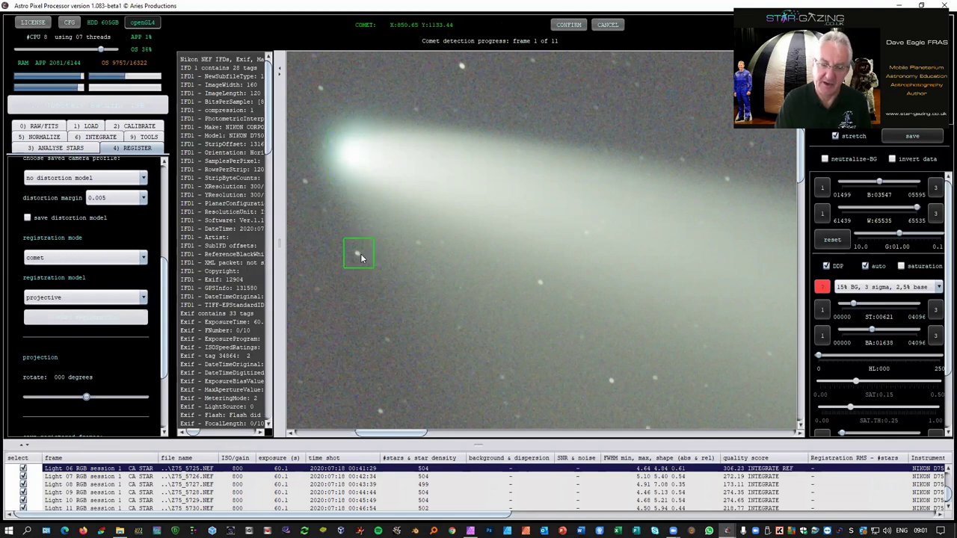
click(376, 149)
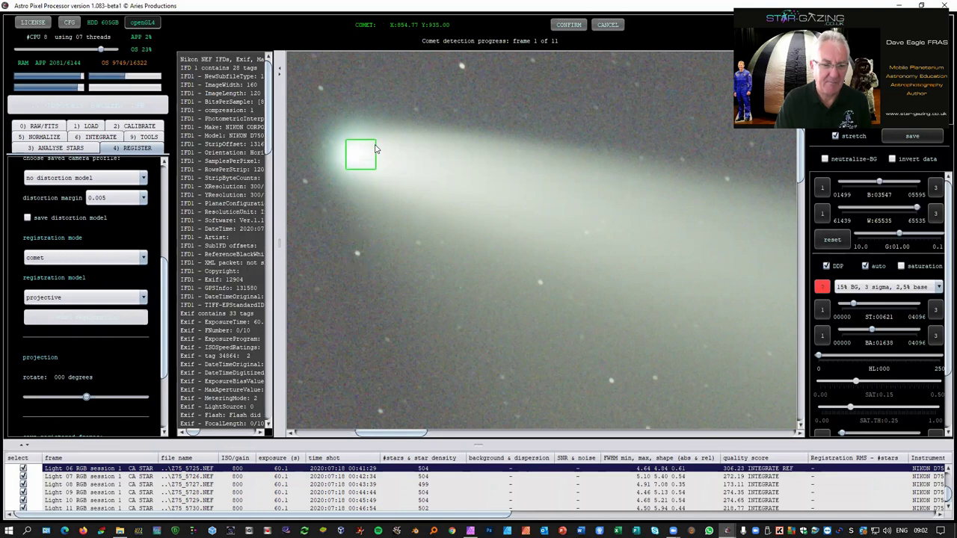
scroll(361, 150, up, 3)
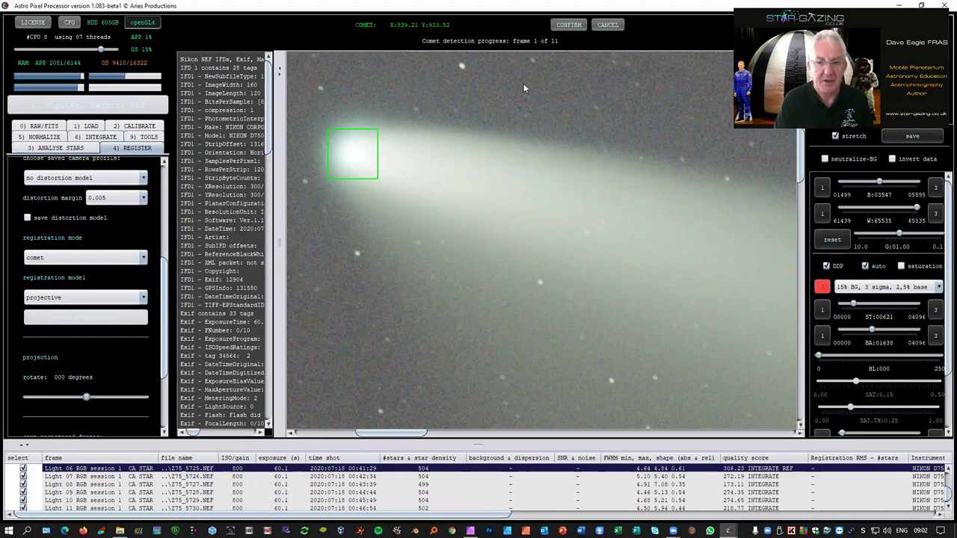
click(569, 26)
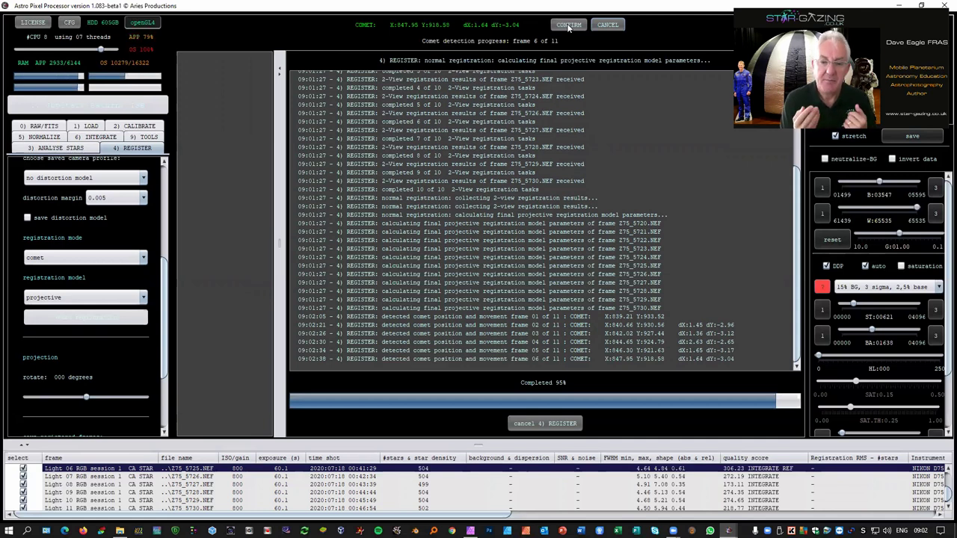
Step: Confirm the detected comet position in each remaining frame through frame 11 to finish the comet registration
click(568, 26)
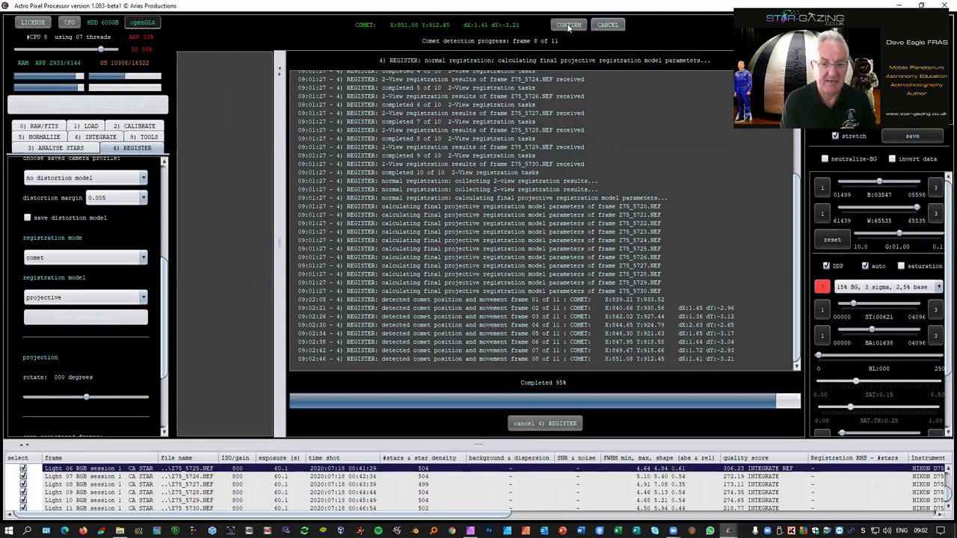
click(568, 26)
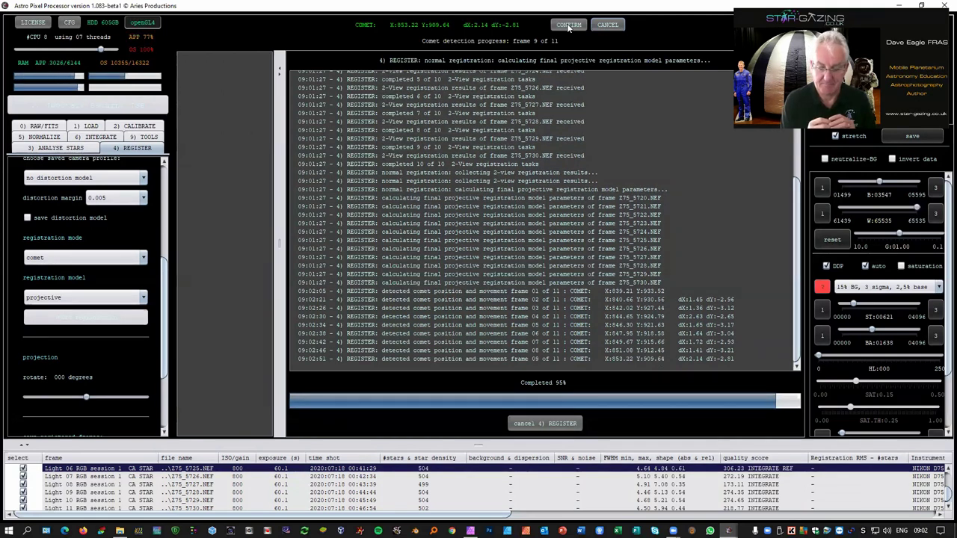
click(568, 26)
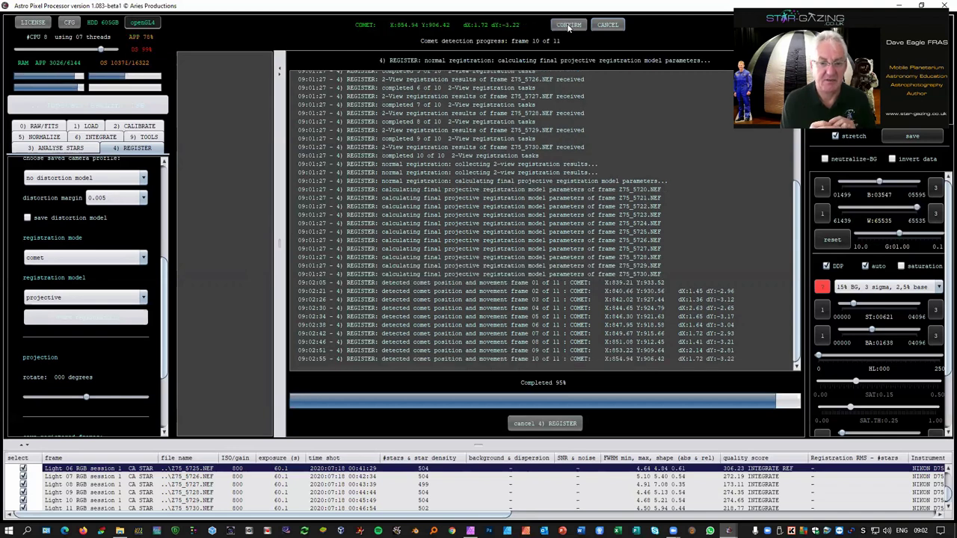
click(568, 26)
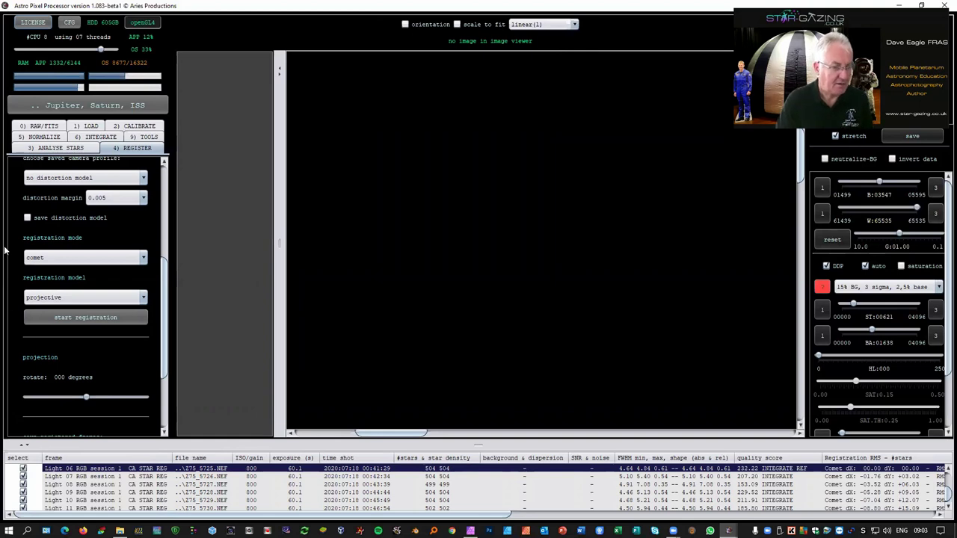
Step: Set the integrate method for the 11 registered light frames to maximum
click(94, 142)
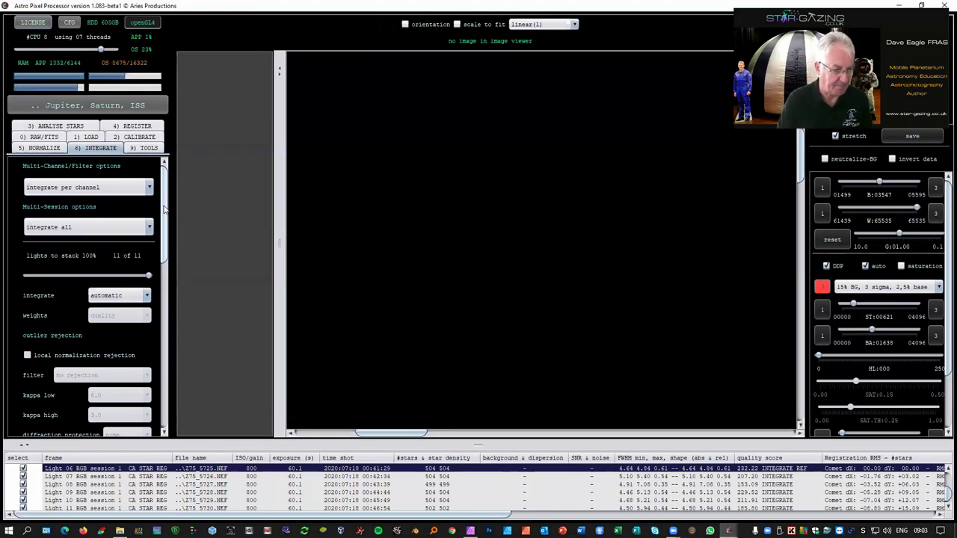
drag(163, 210, 166, 227)
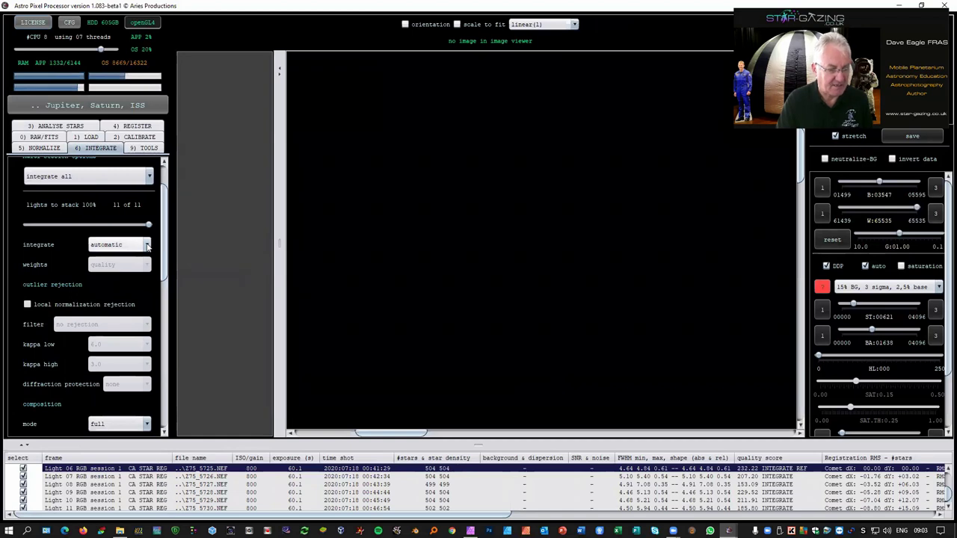
click(147, 246)
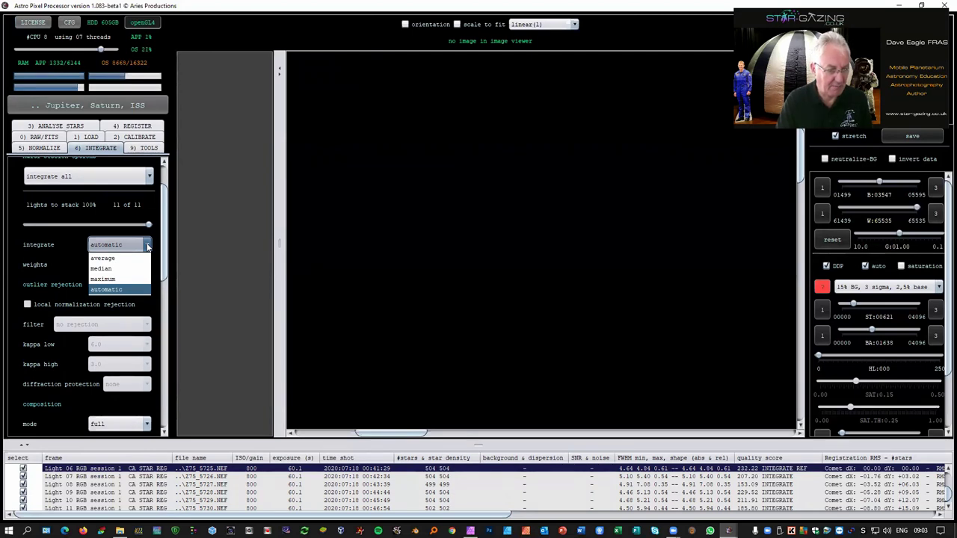
key(Up)
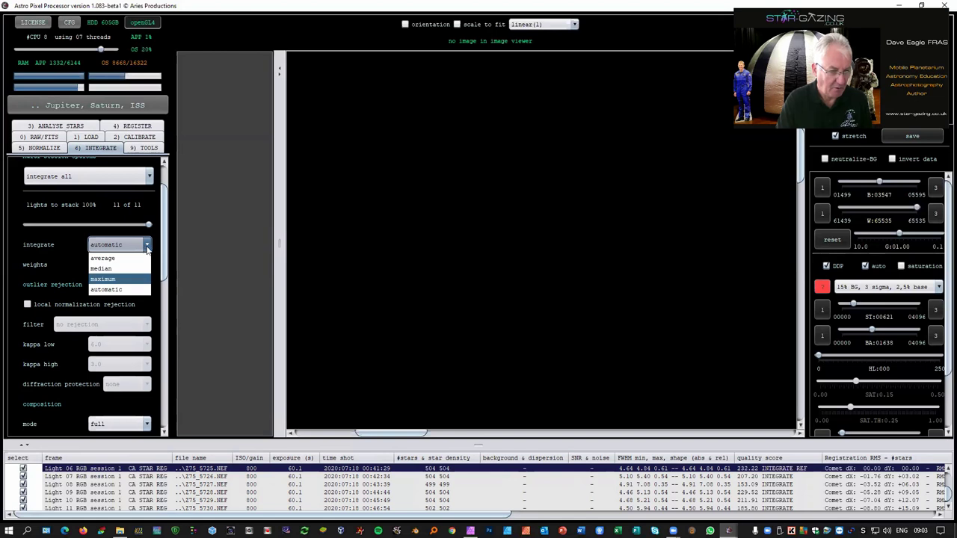
click(147, 247)
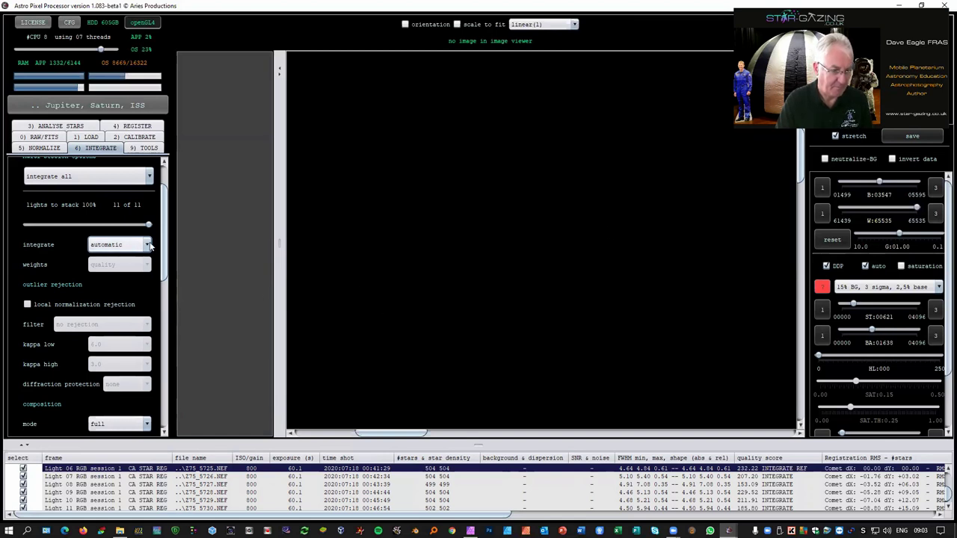
click(117, 249)
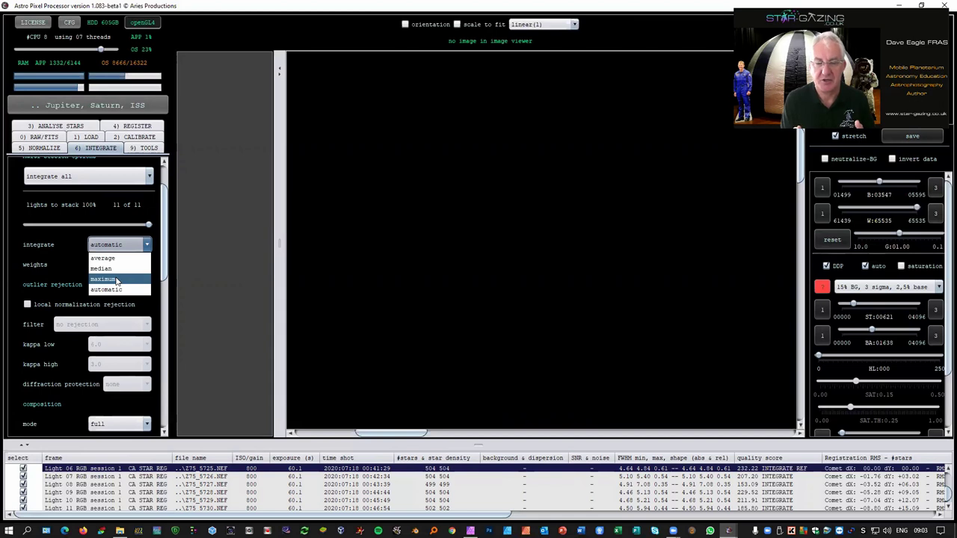
click(117, 279)
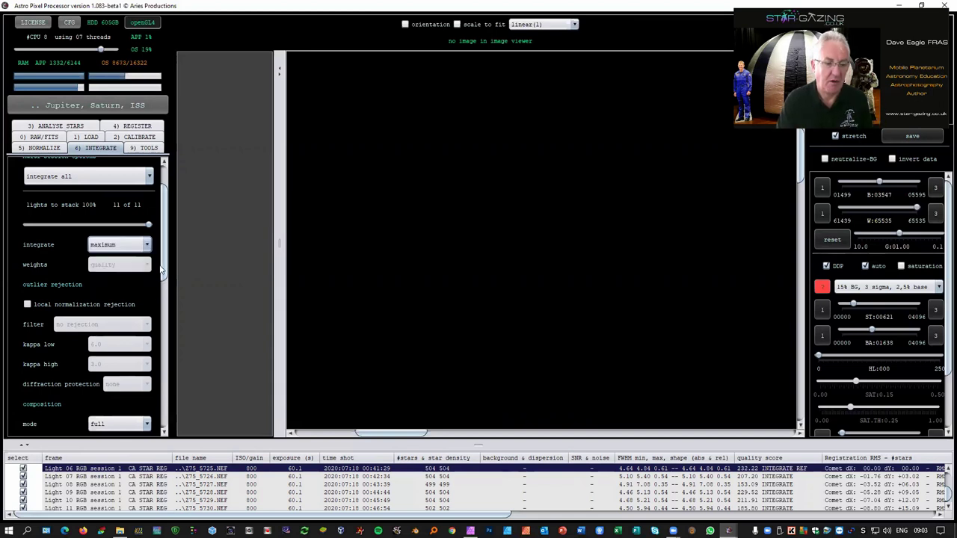
Step: Start the integration at scale 1.0 and begin the object name with "C2020F3-NEOWISE-20200717-Processed-"
drag(166, 283, 163, 421)
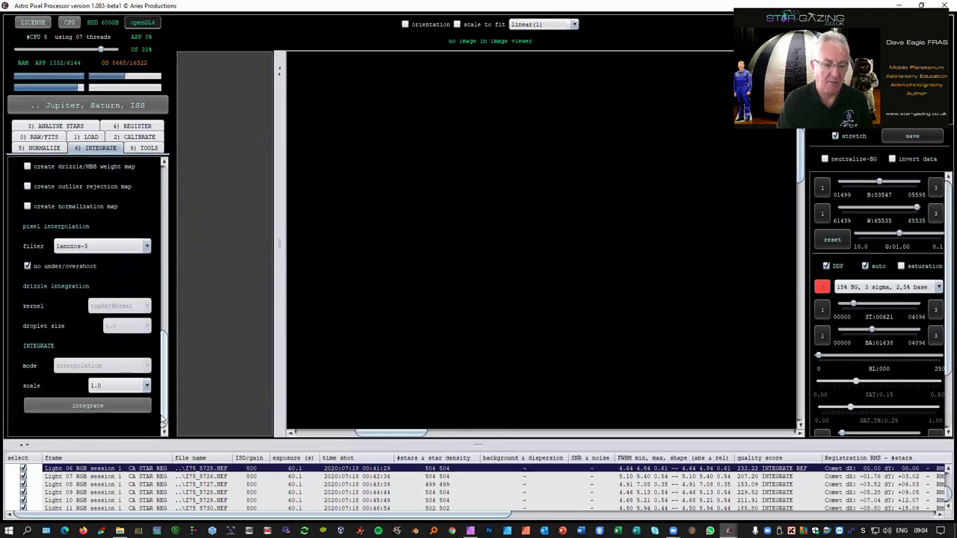
mouse_move(163, 419)
mouse_down()
mouse_move(168, 308)
mouse_move(182, 252)
mouse_move(173, 239)
mouse_move(162, 421)
mouse_up()
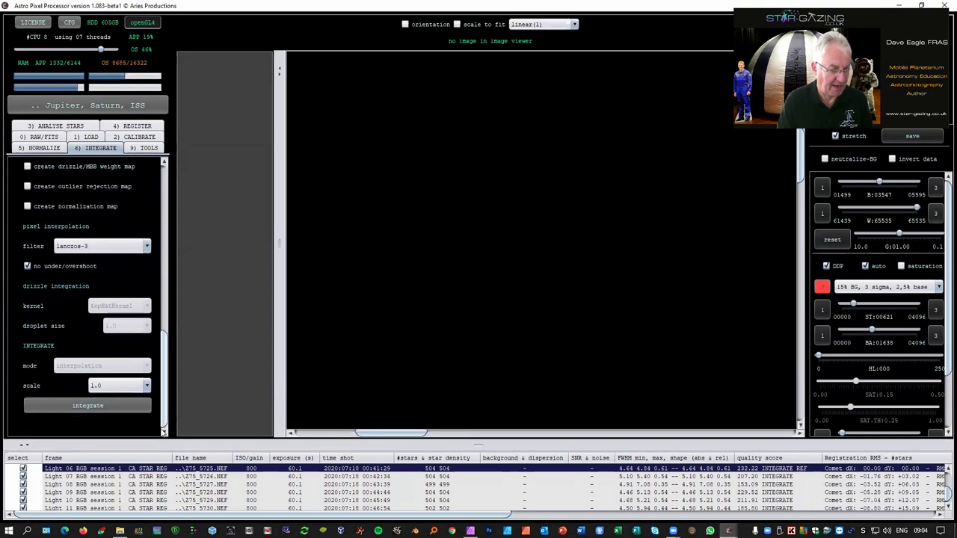
click(90, 407)
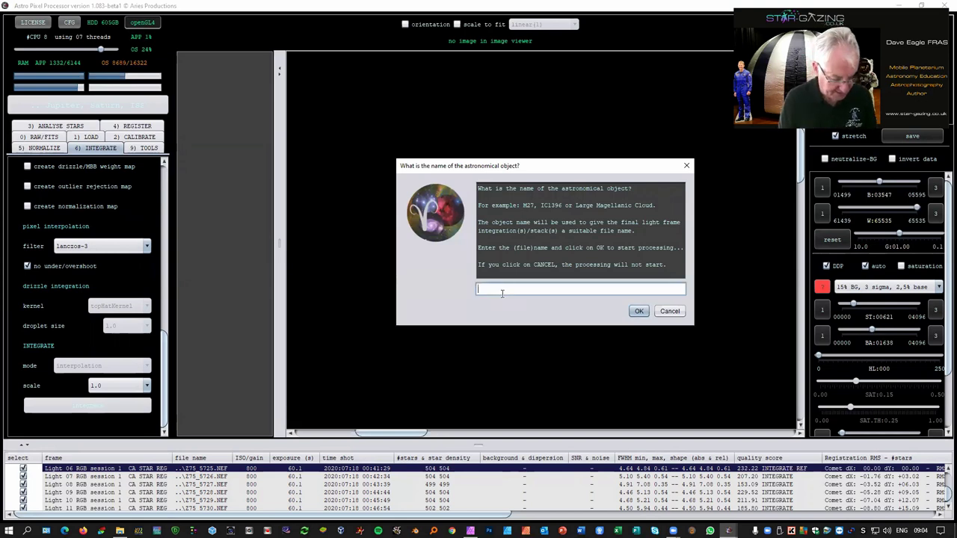
text(C20)
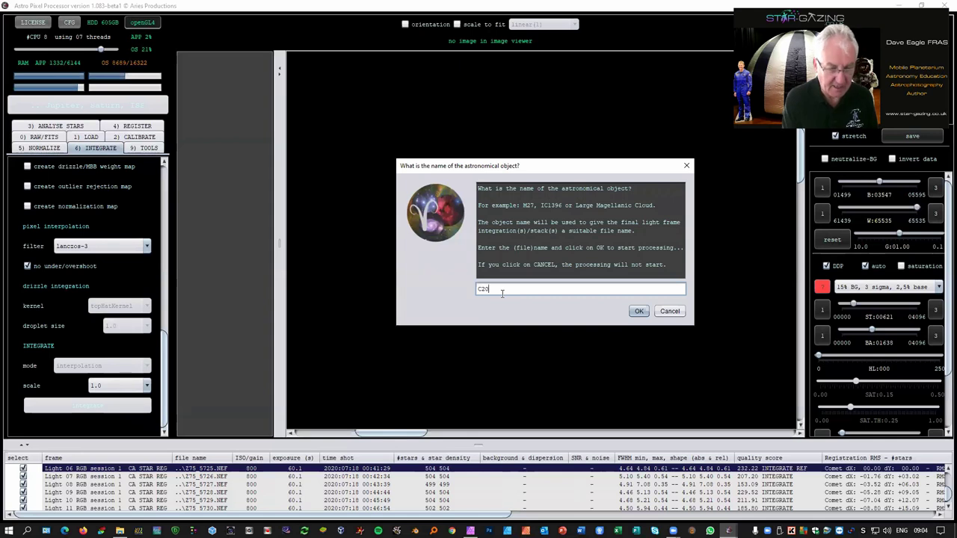
text(20F3)
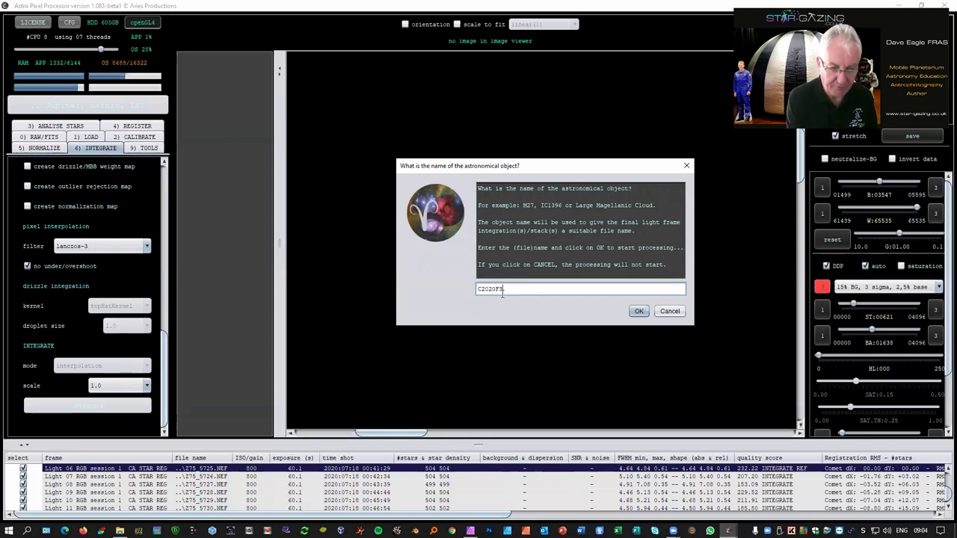
text(-NEOWISE-)
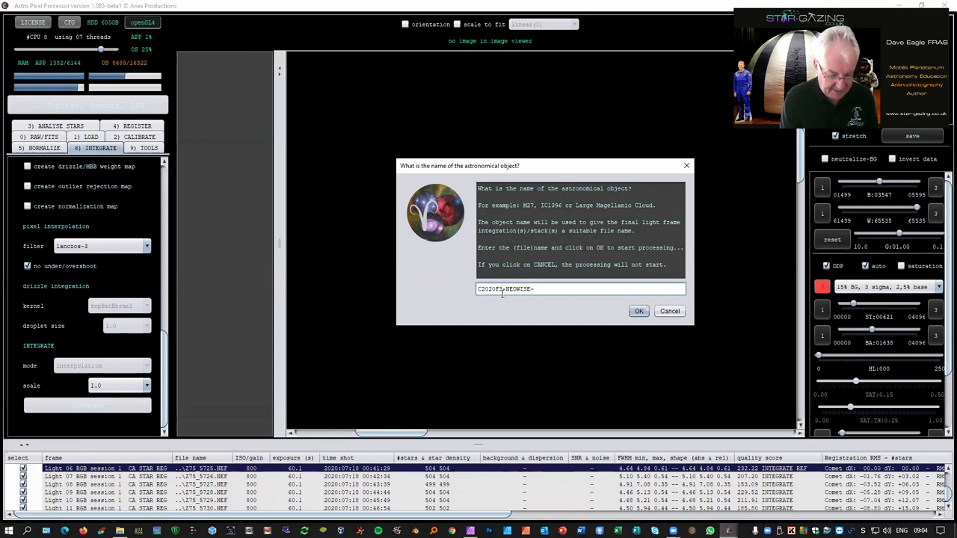
text(20200717-)
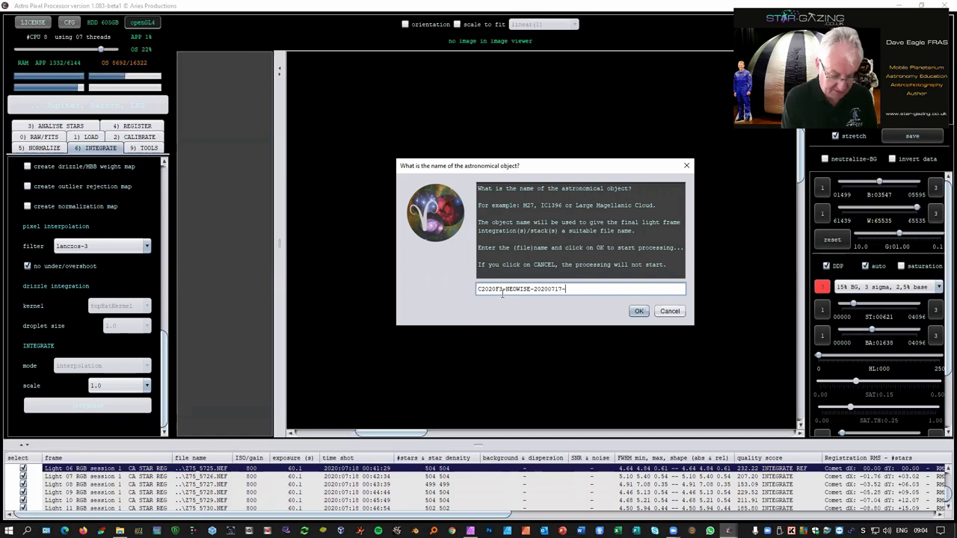
text(P)
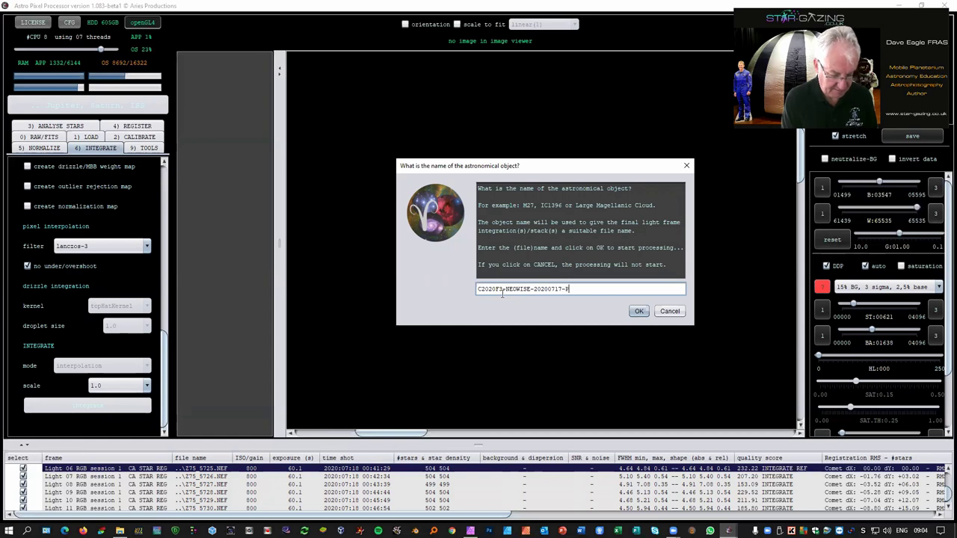
text(rocessed-)
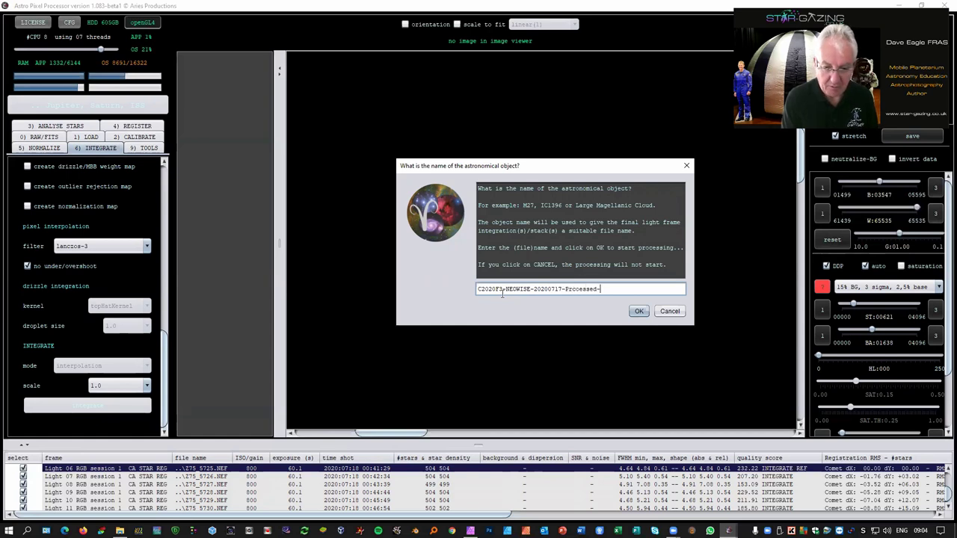
Step: Correct the spelling of "Processed" in the object name
key(Left)
key(Left)
key(Left)
key(Left)
key(Left)
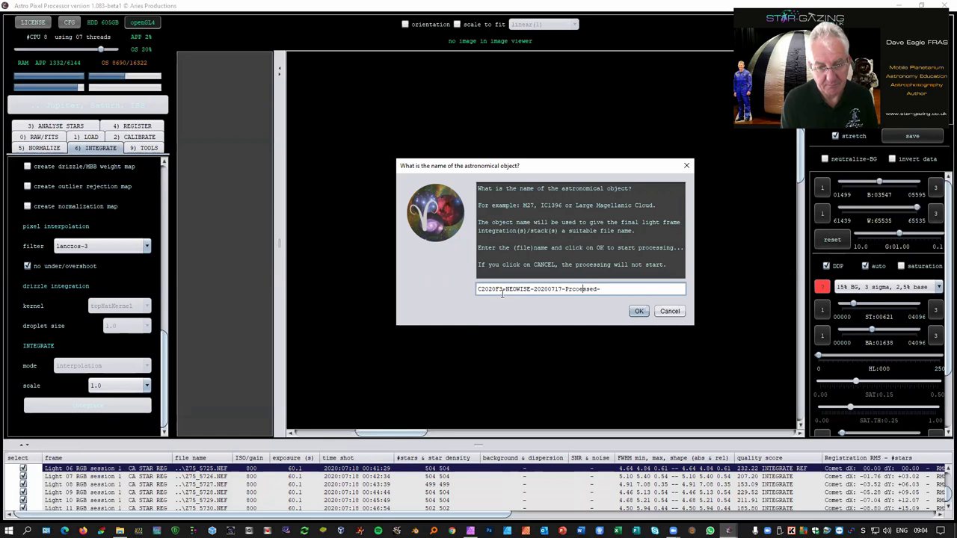
key(Right)
key(Delete)
text(cessed-)
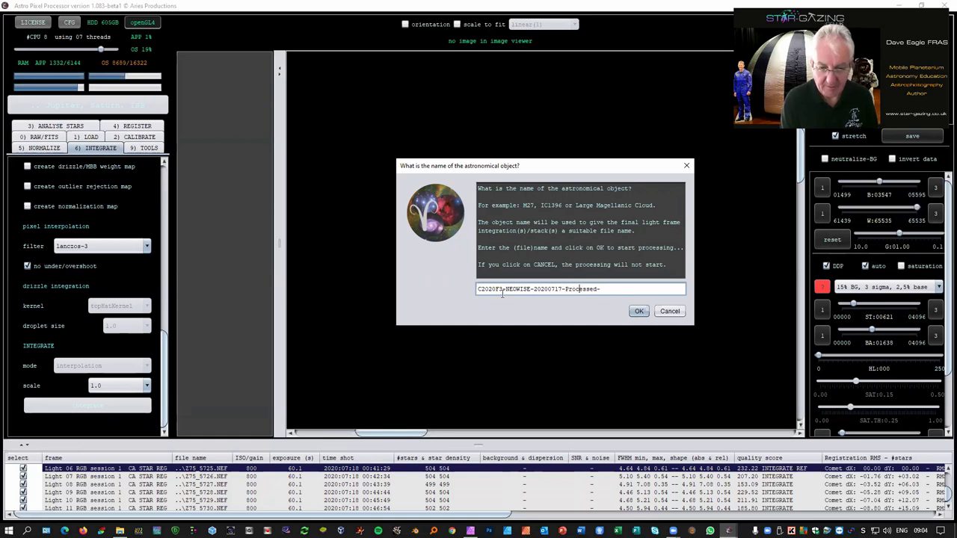
Step: Complete the object name as "C2020F3-NEOWISE-20200717-Processed-20200703" and run the integration
text(20200)
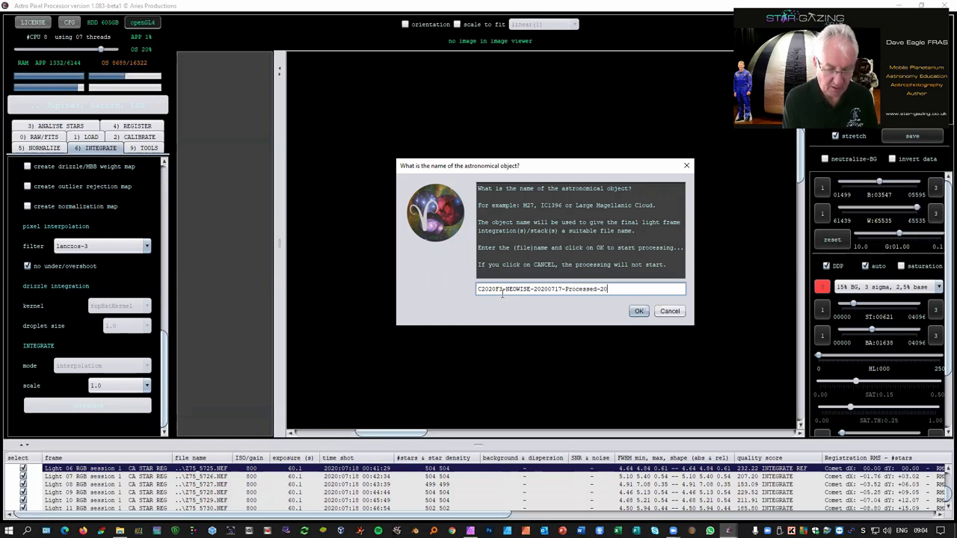
text(7)
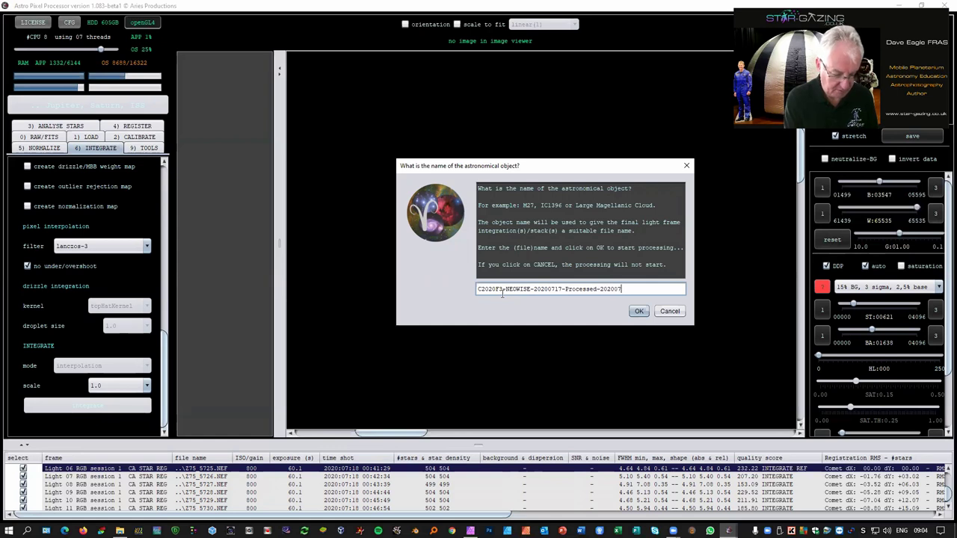
text(0)
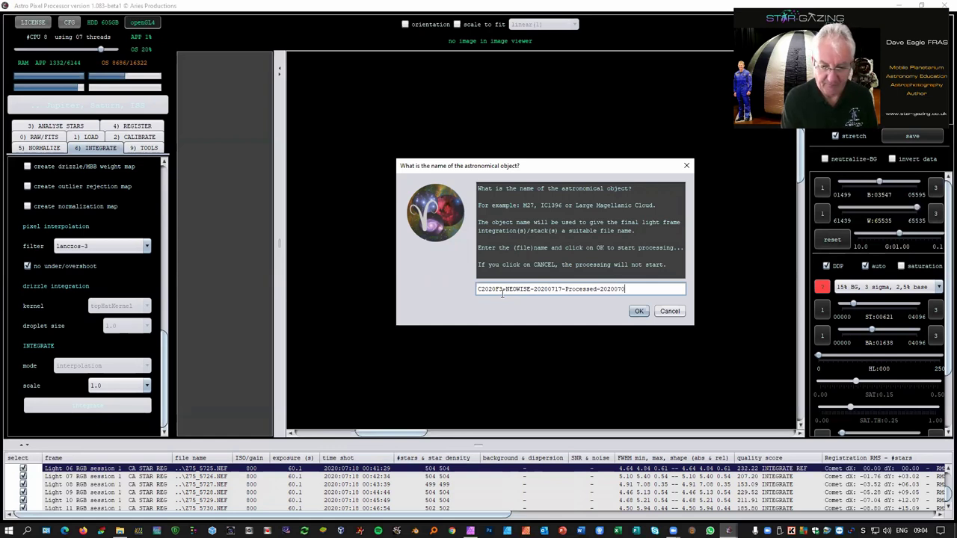
text(4)
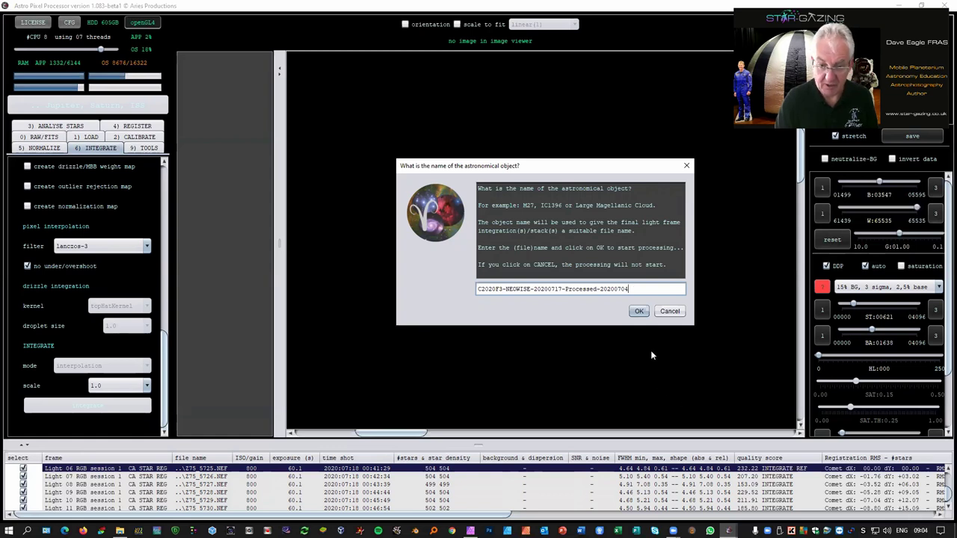
key(BackSpace)
text(3)
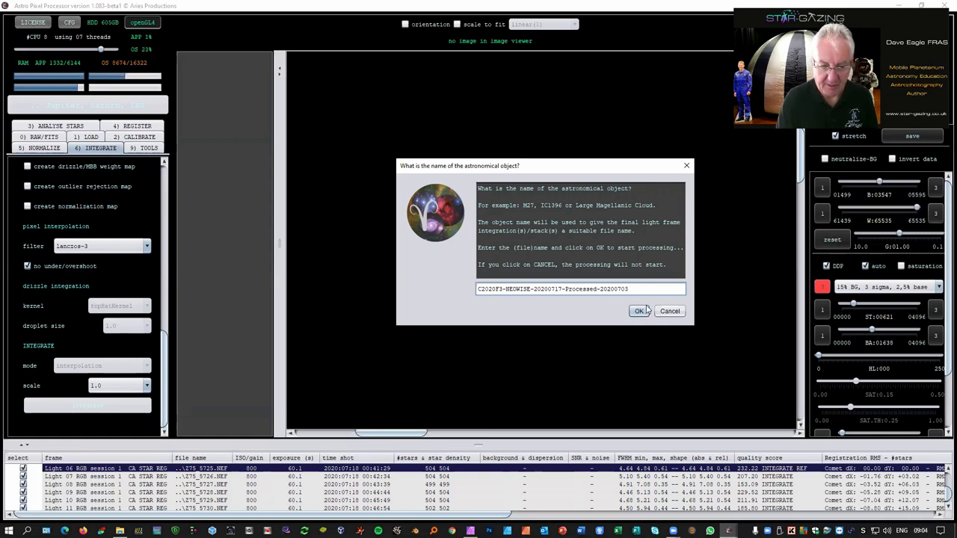
click(639, 311)
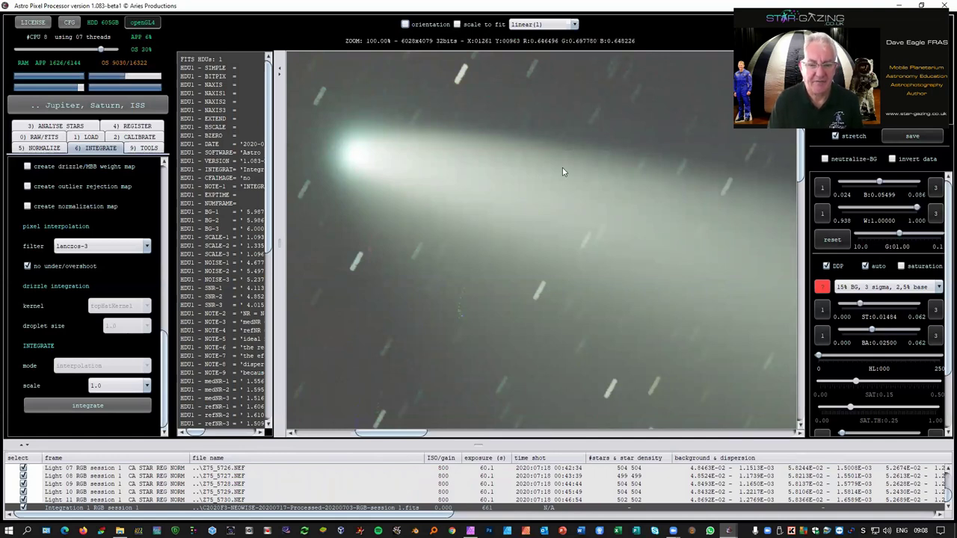
Step: Scale the integrated comet image to fit the viewer and bring up the image correction tools
click(457, 24)
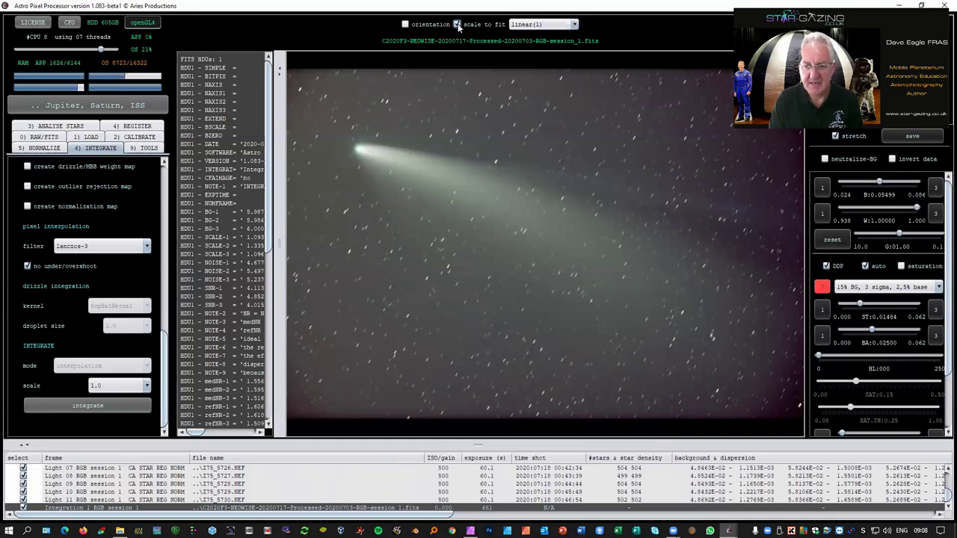
click(138, 149)
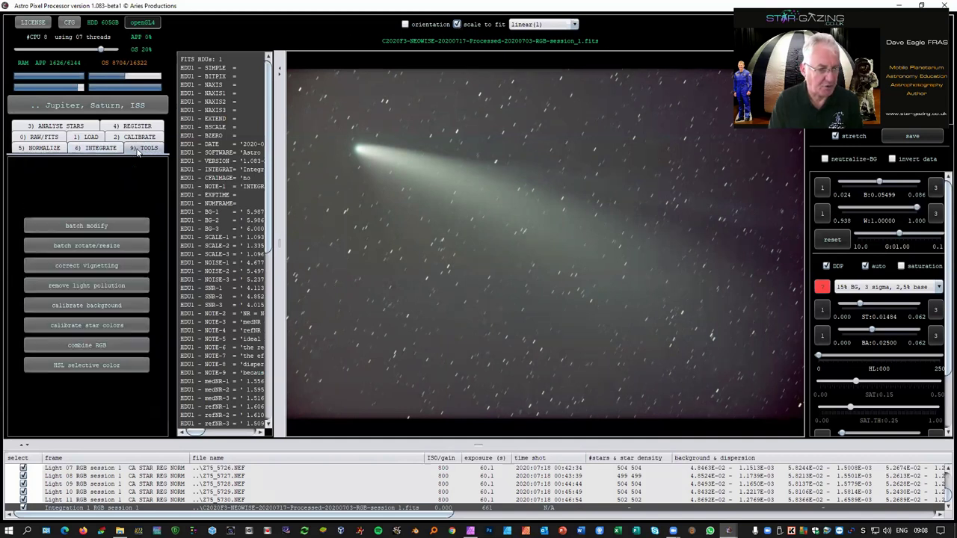
Step: Calculate a light pollution correction for the current image from five background area boxes placed above, left of and below the comet
click(86, 287)
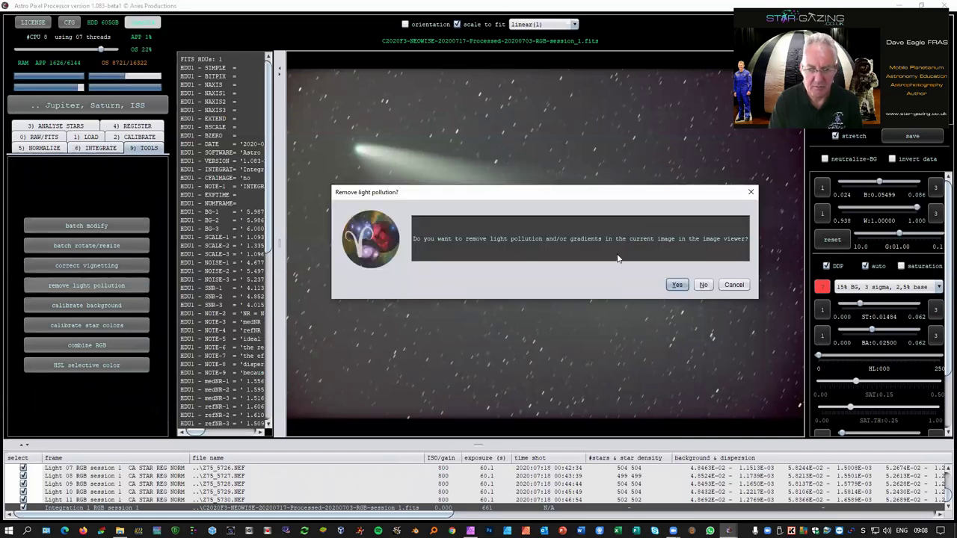
click(677, 286)
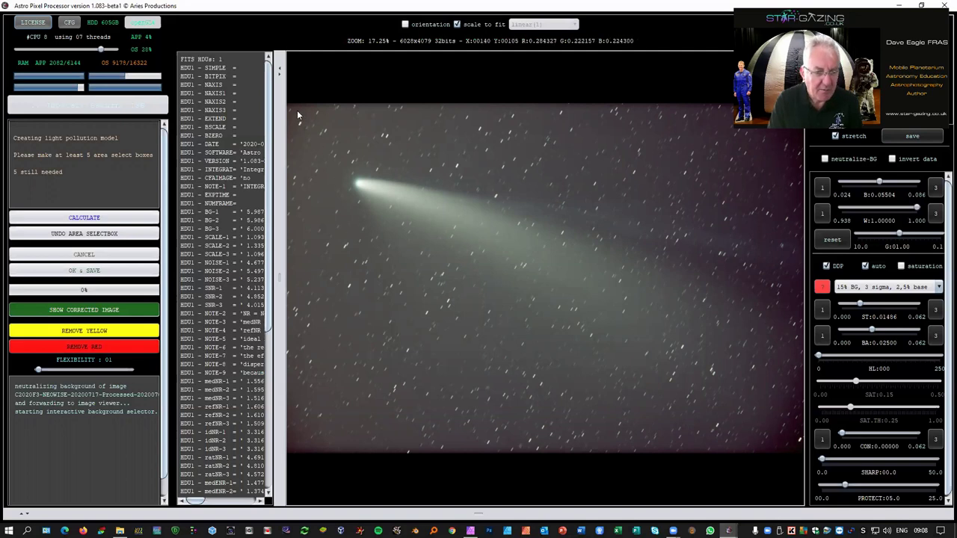
drag(341, 153, 412, 165)
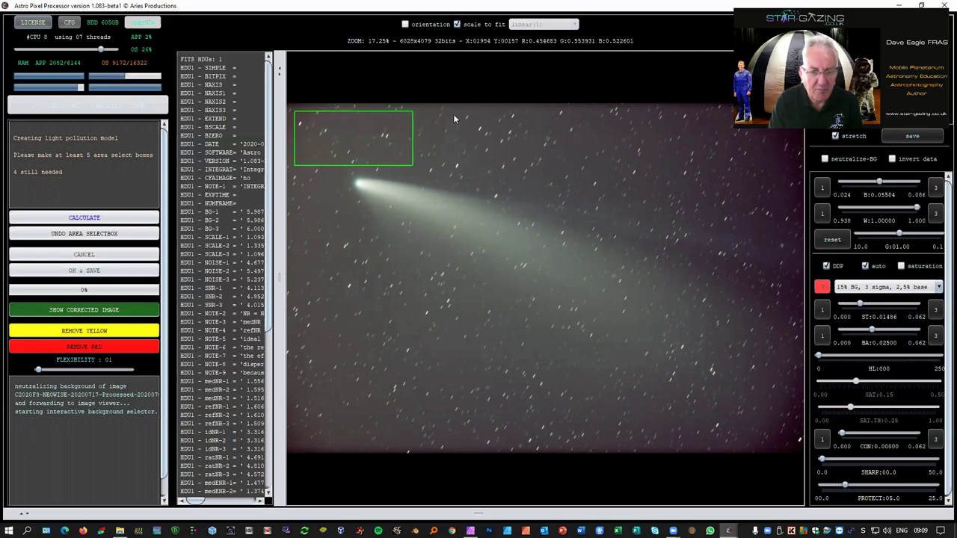
drag(453, 114, 590, 178)
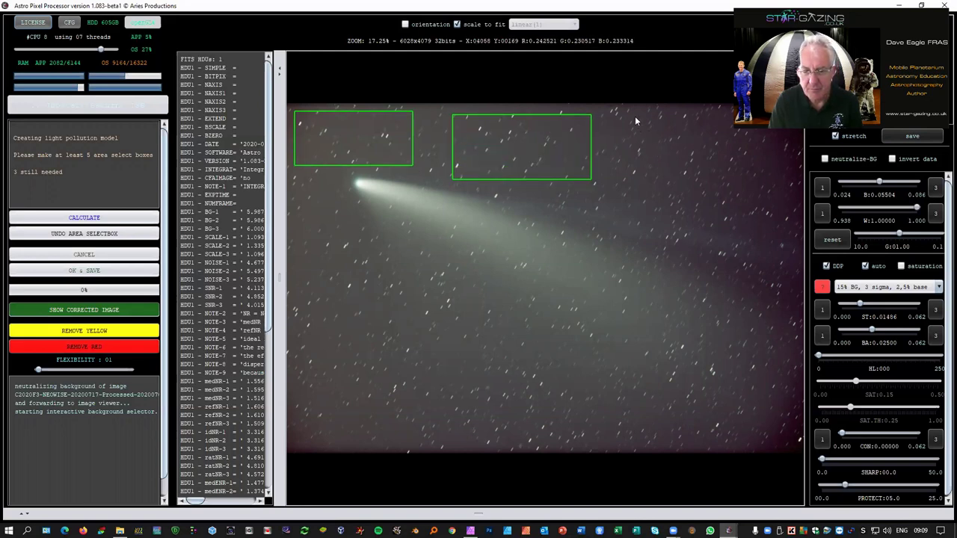
drag(621, 113, 795, 198)
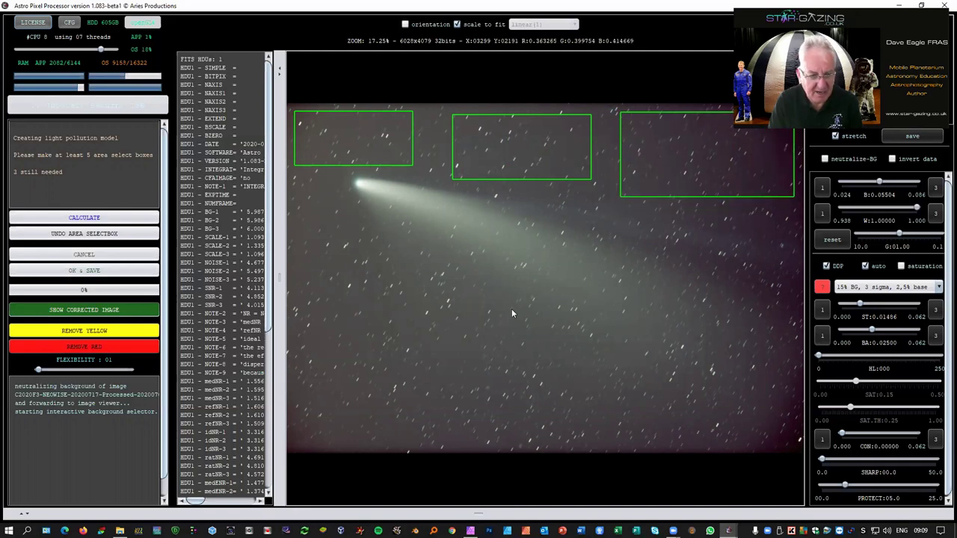
drag(302, 203, 356, 317)
drag(302, 348, 427, 447)
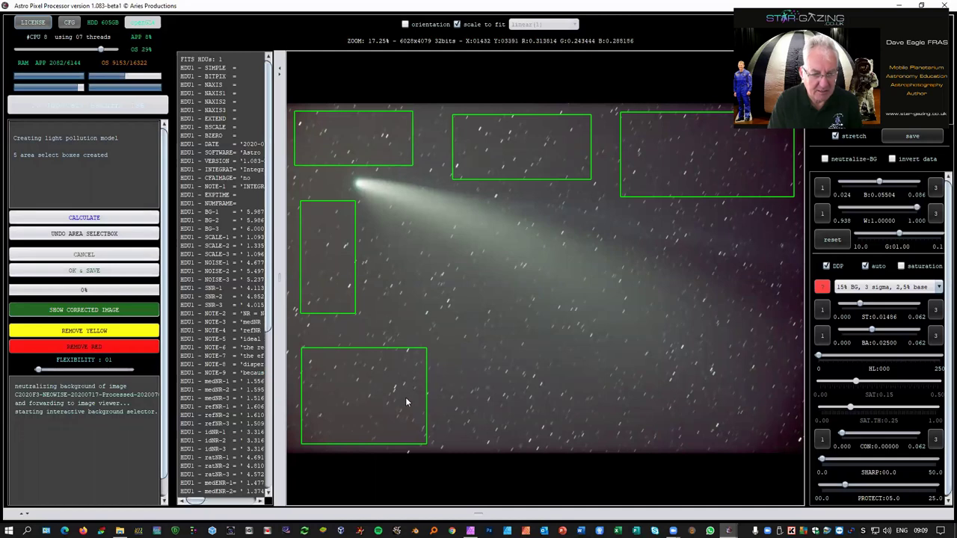
click(84, 217)
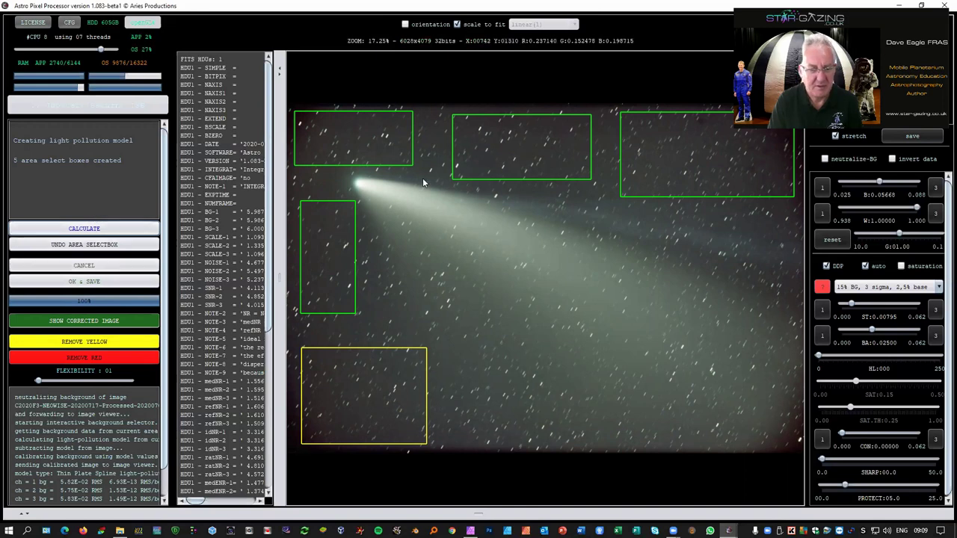
Step: Save the corrected image under the suggested file name as a TIFF with the sRGB v2.1 ICC profile
click(88, 283)
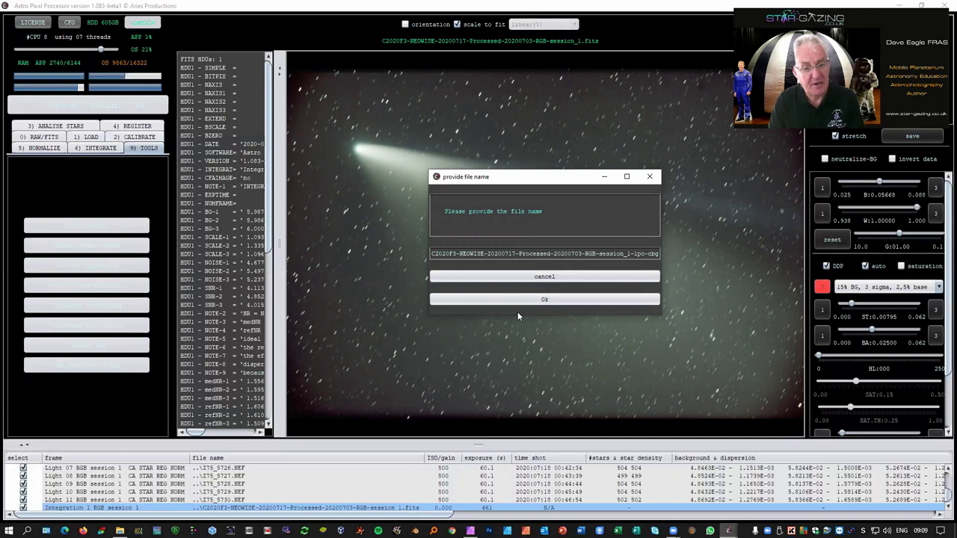
click(544, 300)
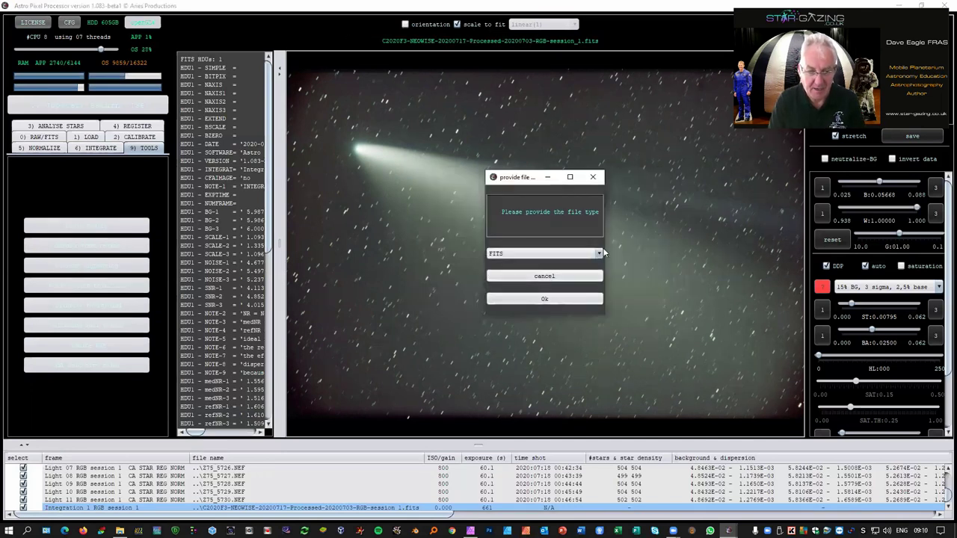
click(599, 254)
click(581, 275)
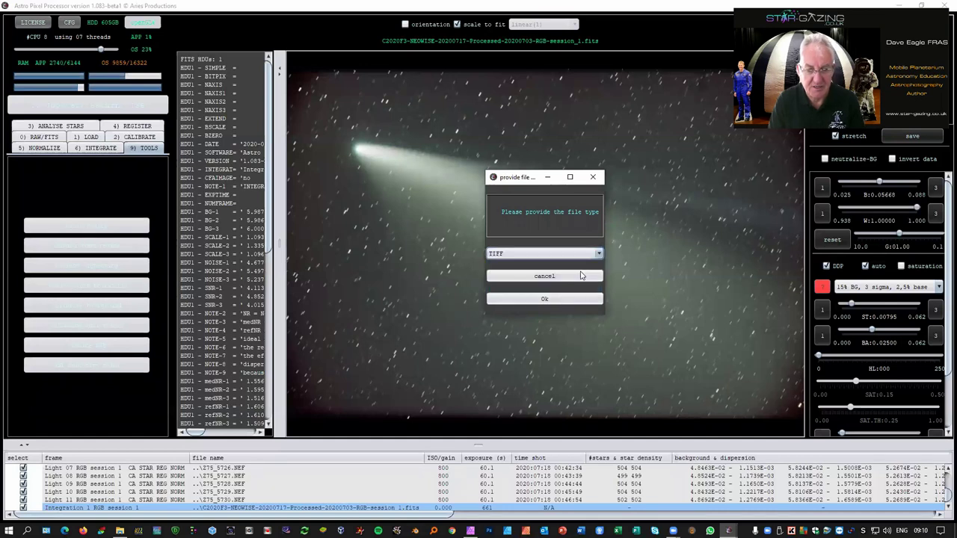
click(545, 299)
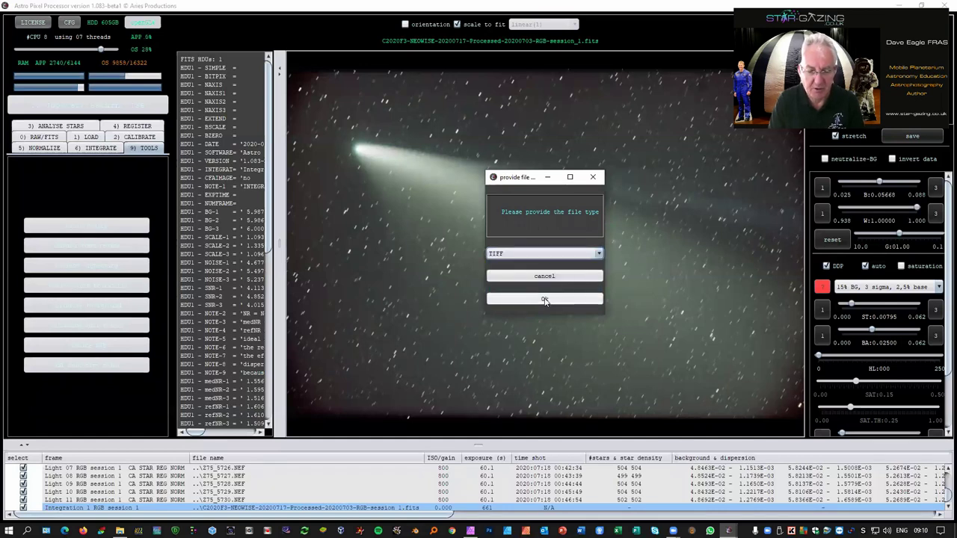
click(545, 299)
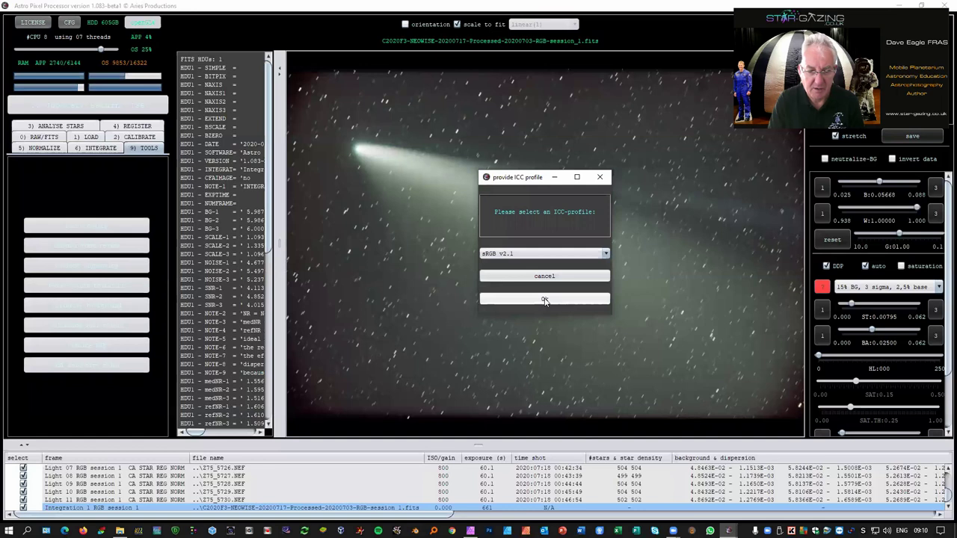
click(545, 300)
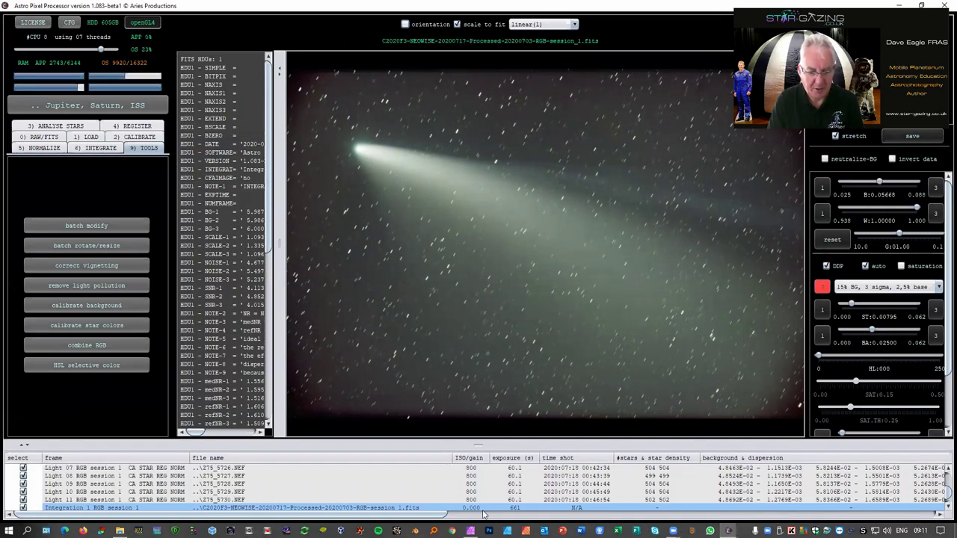
Step: Switch to Affinity Photo and open the file C2020F3-NEOWISE-20200717-Processed-20200703-RGB-session_1-lpc-cbg.tiff
click(470, 531)
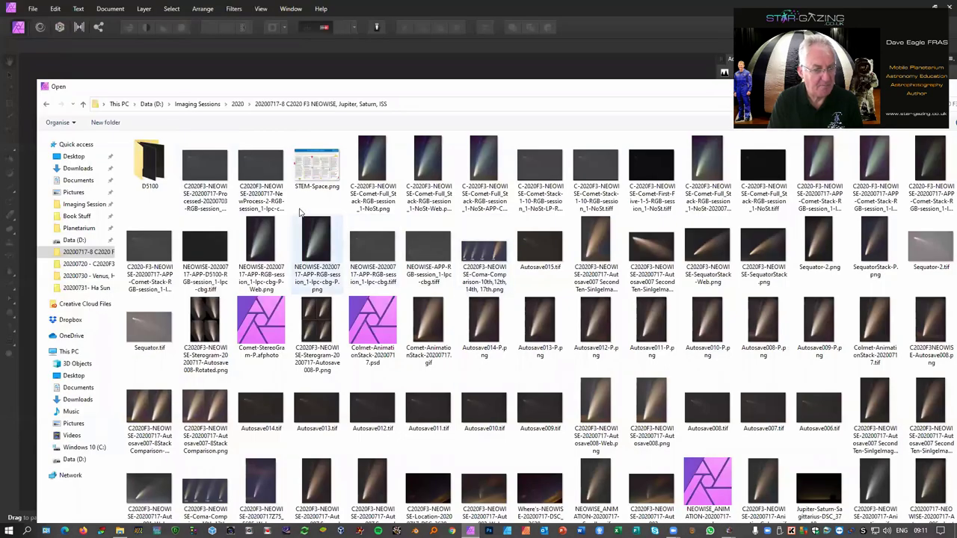
double_click(201, 181)
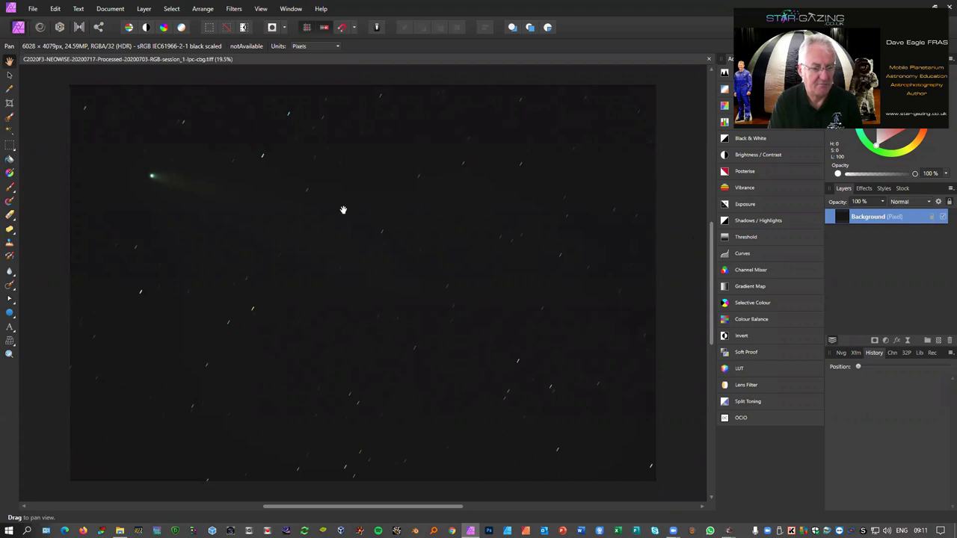
Step: Brighten the comet image with a Curves adjustment that steeply lifts the shadows and tapers off in the highlights, and merge it
click(724, 258)
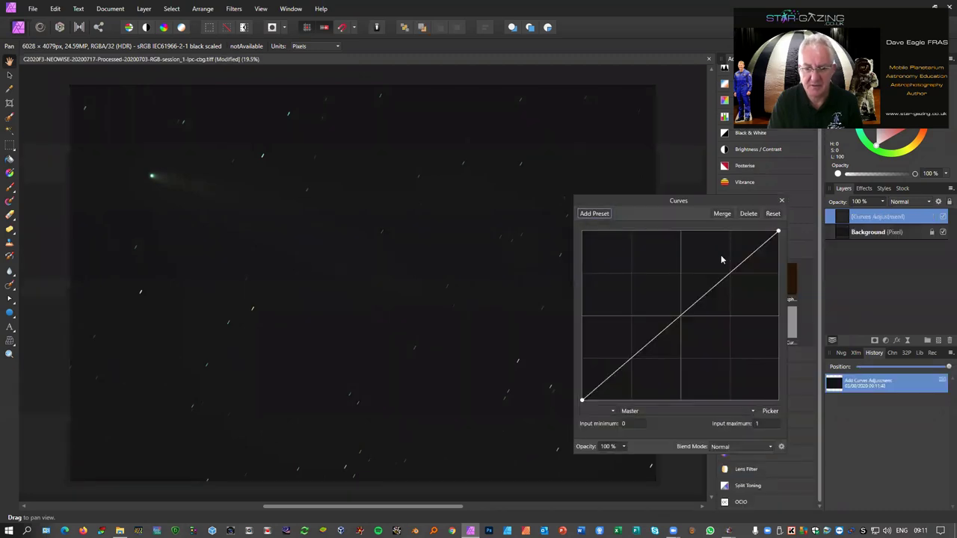
drag(644, 345, 595, 328)
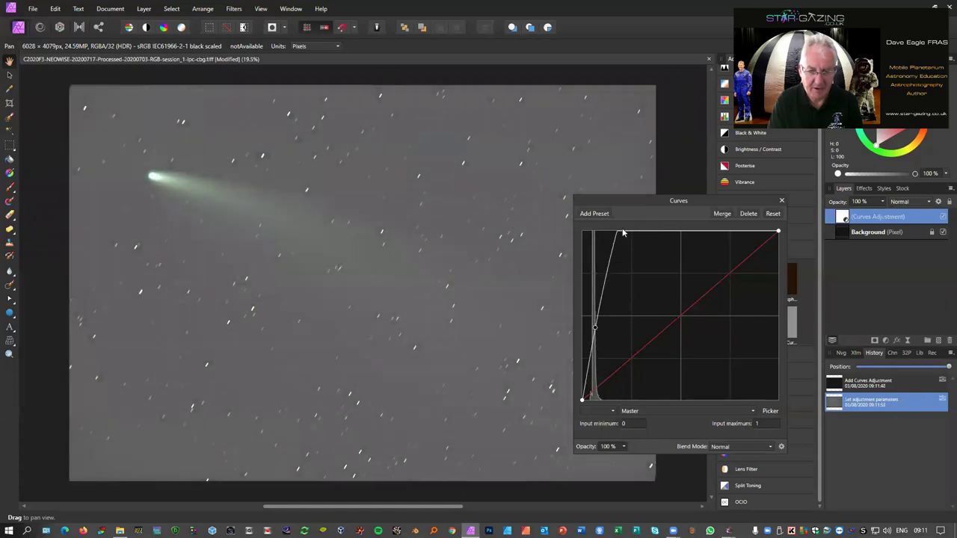
drag(616, 232, 620, 273)
drag(655, 238, 659, 255)
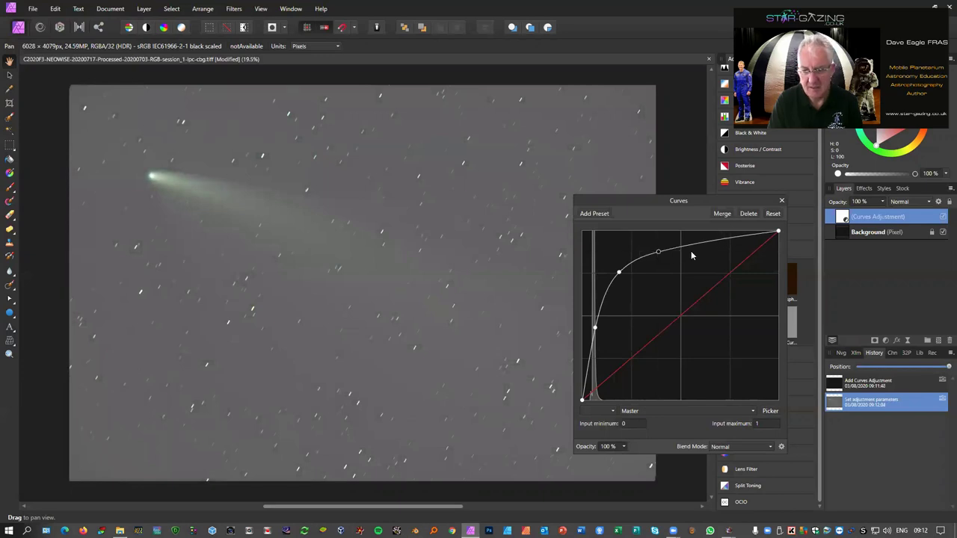
click(723, 214)
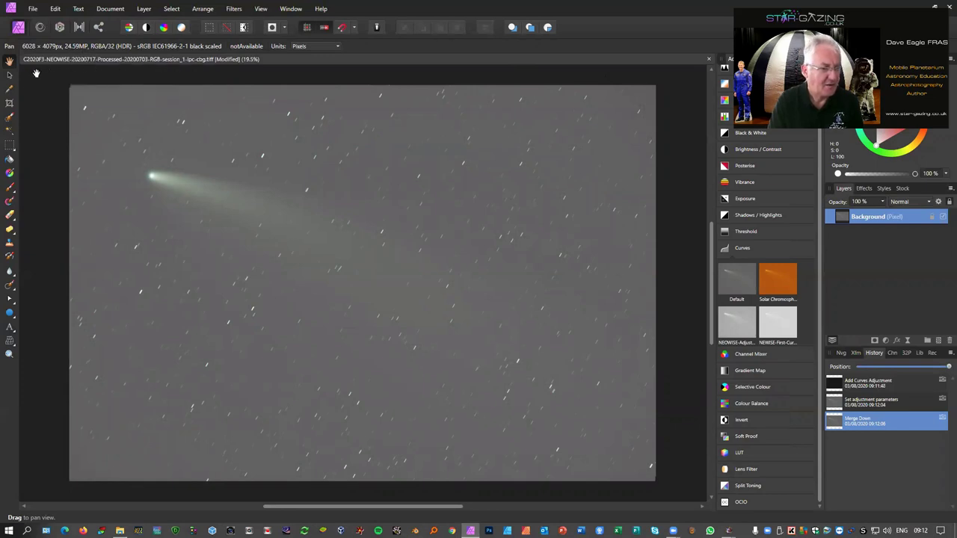
Step: Crop the image edges on all sides at the original ratio to about 5752 × 3893 px
click(10, 103)
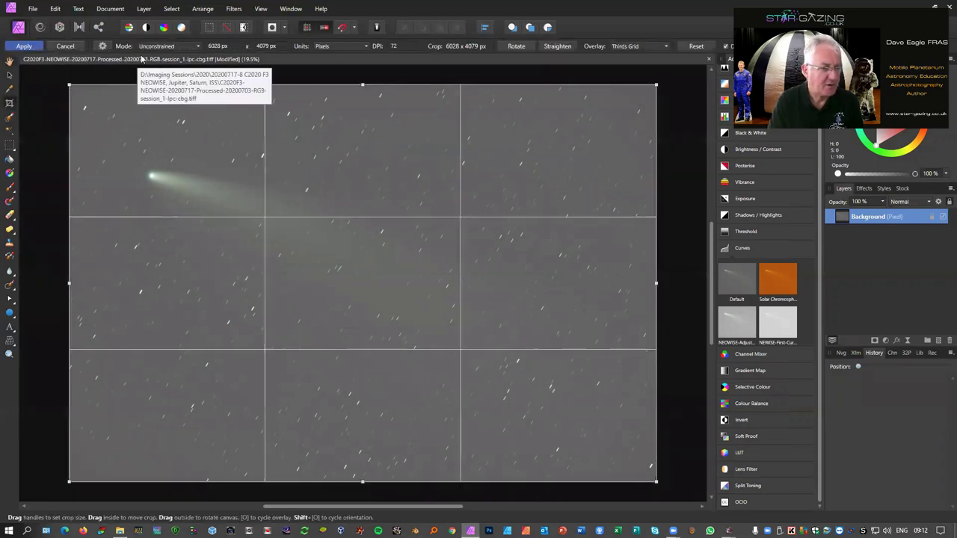
click(168, 46)
click(157, 65)
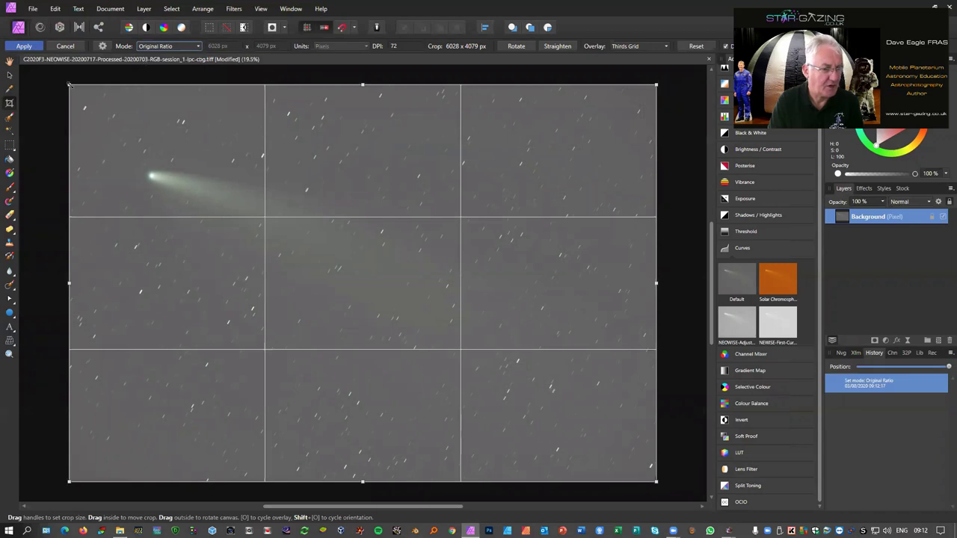
drag(69, 85, 81, 95)
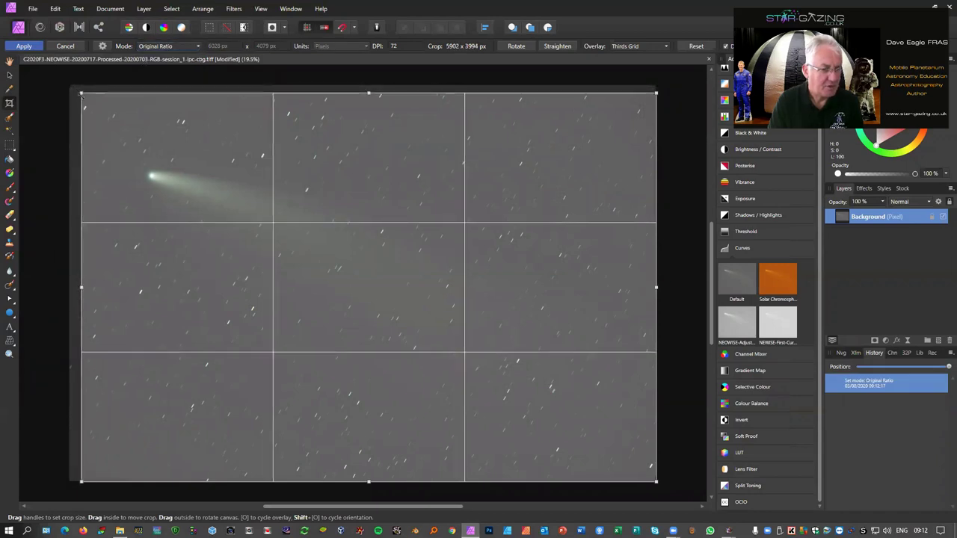
drag(656, 481, 641, 471)
key(Return)
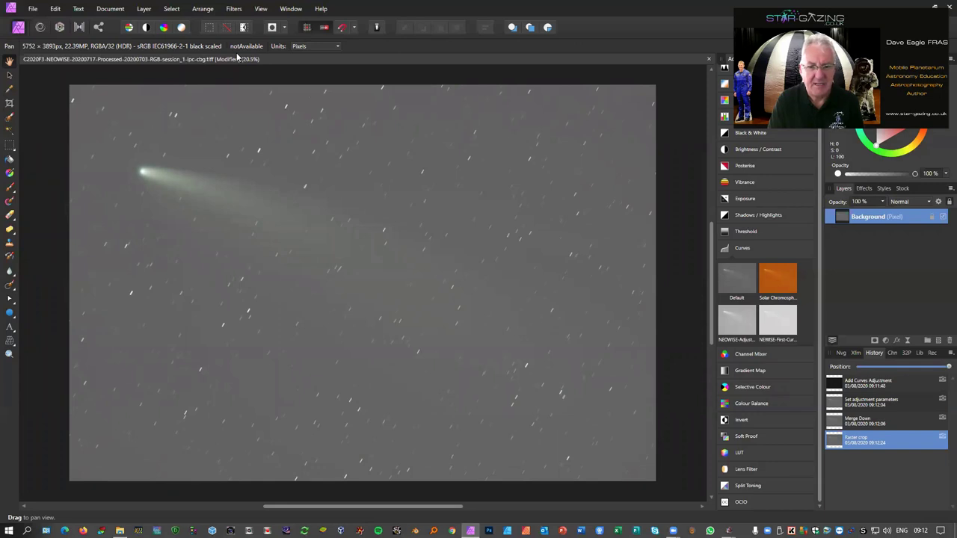
Step: Convert the document's colour format to RGB/16
click(110, 9)
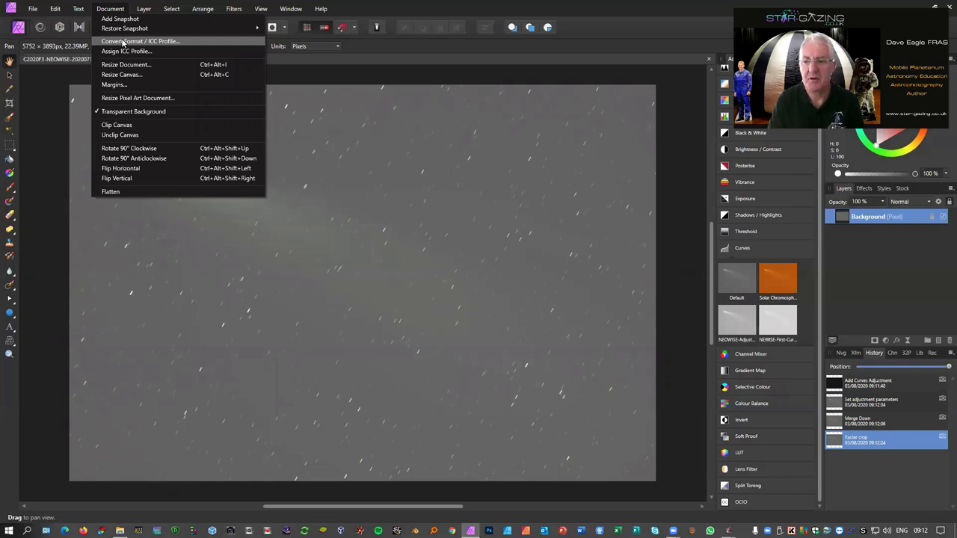
click(123, 43)
scroll(407, 182, up, 1)
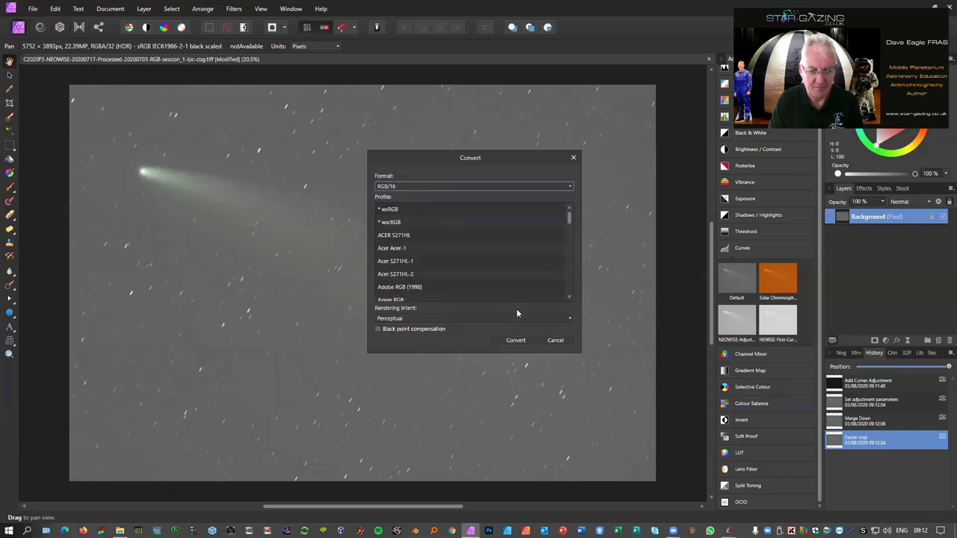
click(515, 340)
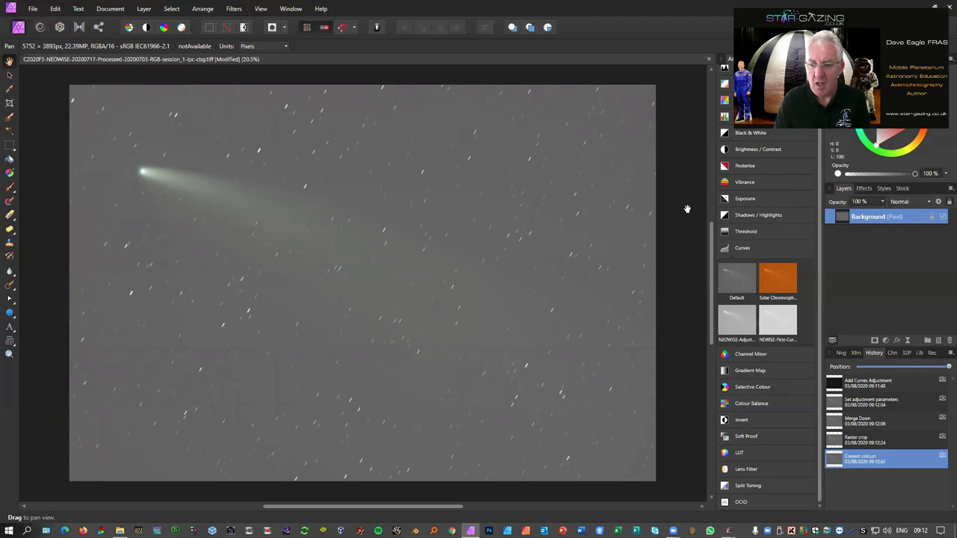
Step: Flatten the sky background with the AstroFlat Pro plugin, using a reduced Smoothness setting
click(234, 9)
mouse_move(303, 125)
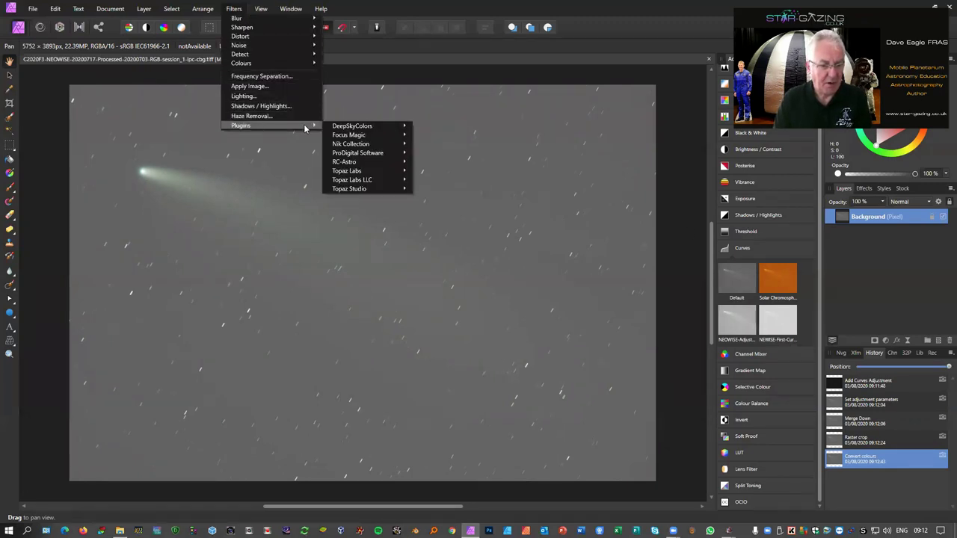
mouse_move(363, 153)
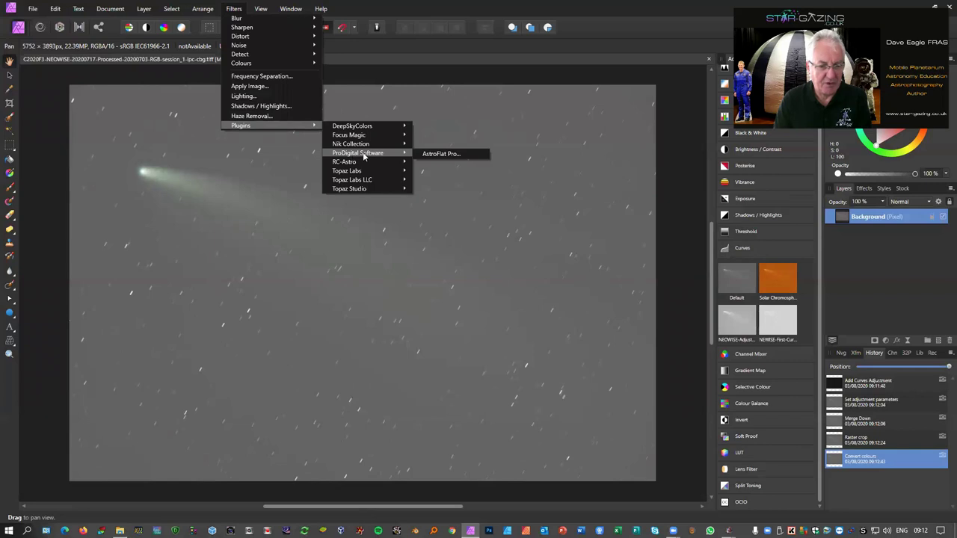
click(424, 155)
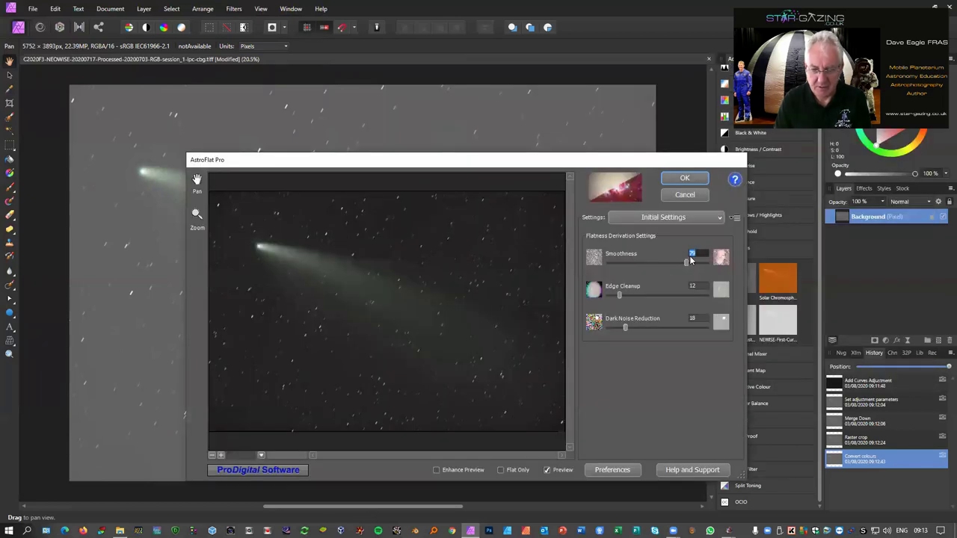
drag(688, 265, 657, 264)
drag(621, 298, 621, 329)
click(685, 178)
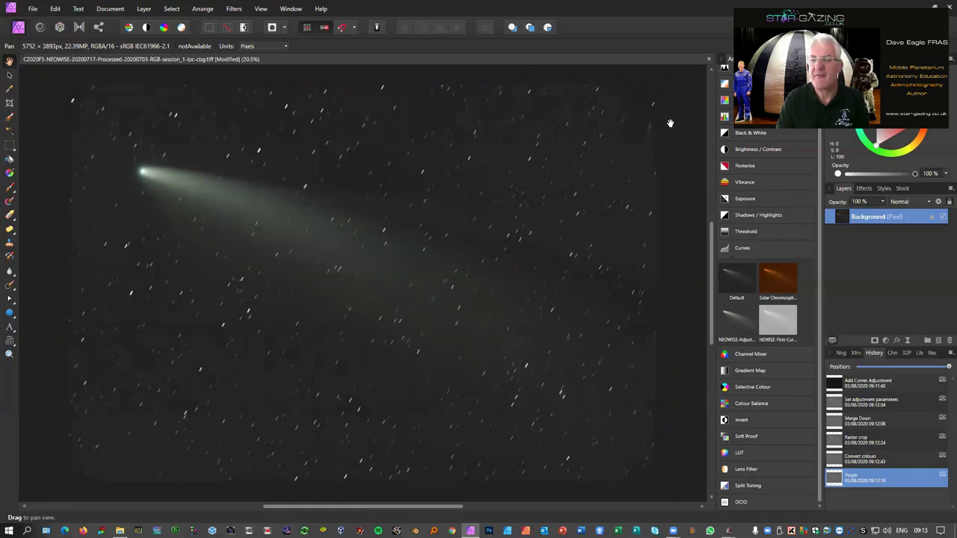
Step: Stretch the comet's tail with a second Curves adjustment that holds down the darkest tones and raises the midtones, and merge it
click(741, 286)
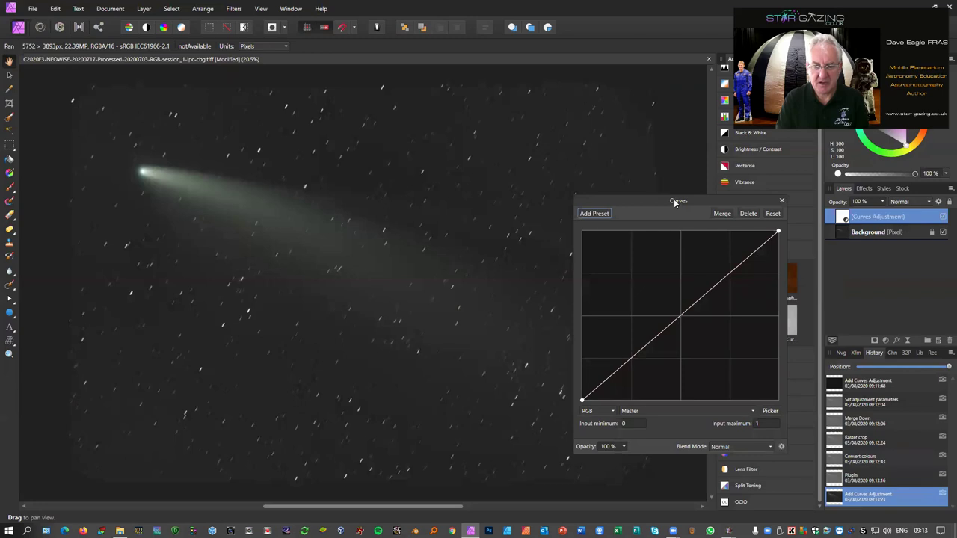
drag(676, 201, 815, 177)
drag(820, 289, 772, 273)
drag(739, 344, 741, 357)
drag(771, 275, 759, 307)
drag(784, 249, 828, 231)
click(828, 232)
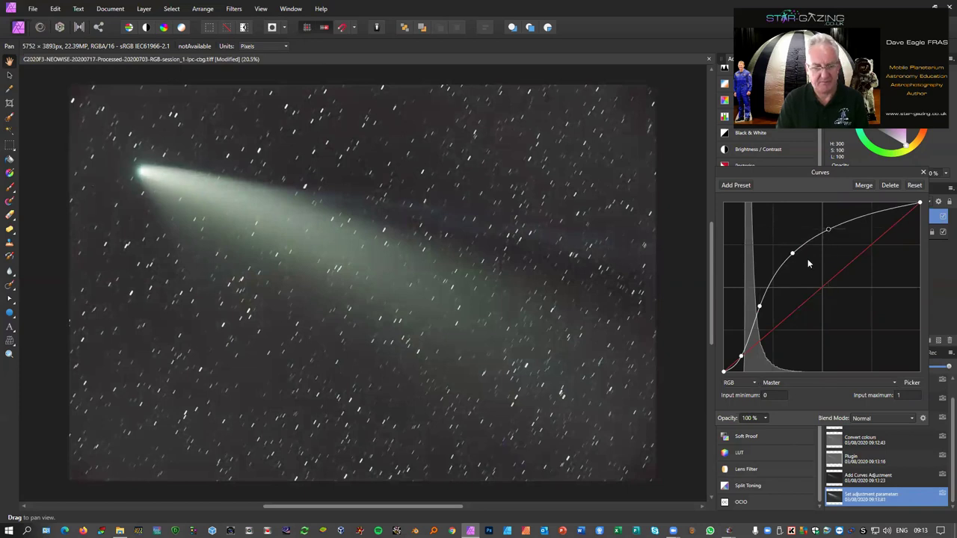
click(863, 185)
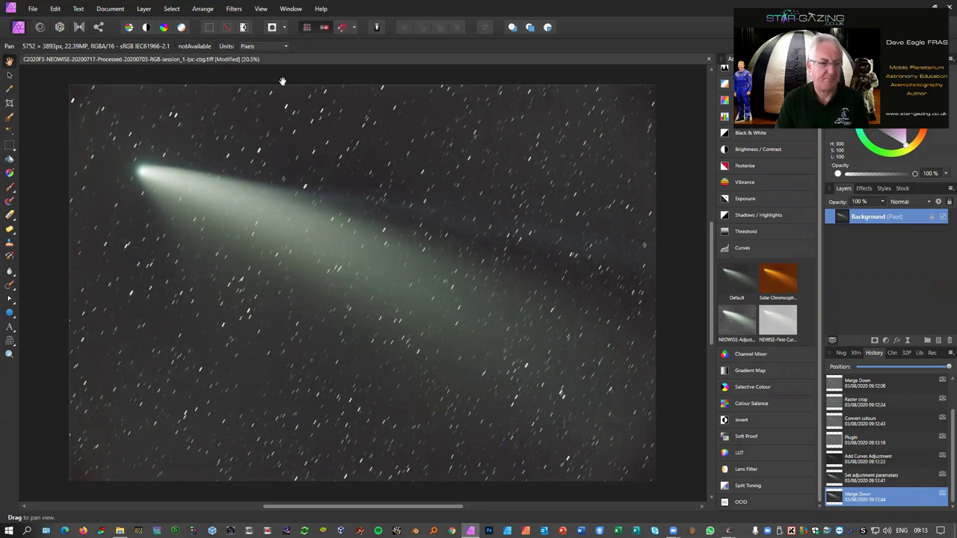
Step: Remove the green cast from the image with the DeepSkyColors HLVG plugin at Medium strength
click(234, 9)
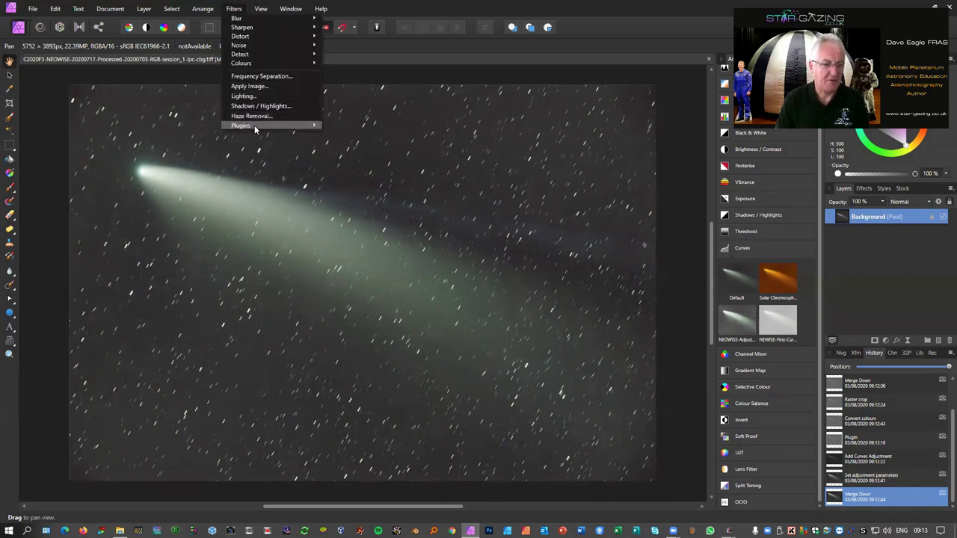
mouse_move(255, 127)
mouse_move(349, 128)
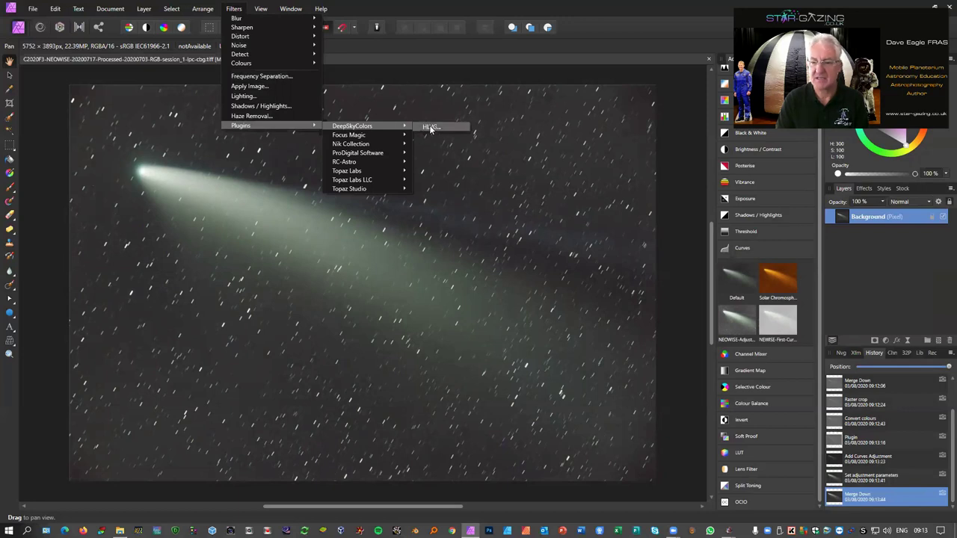
click(431, 128)
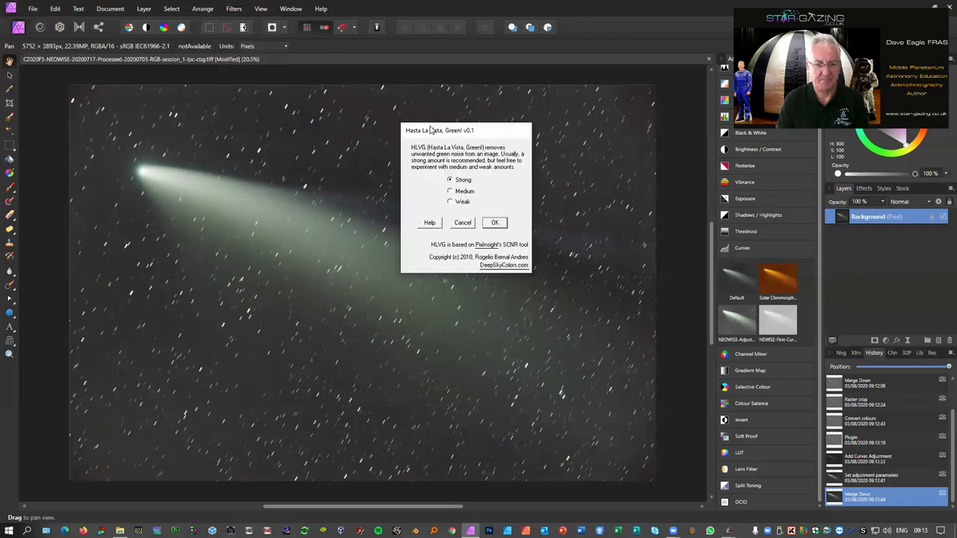
click(464, 193)
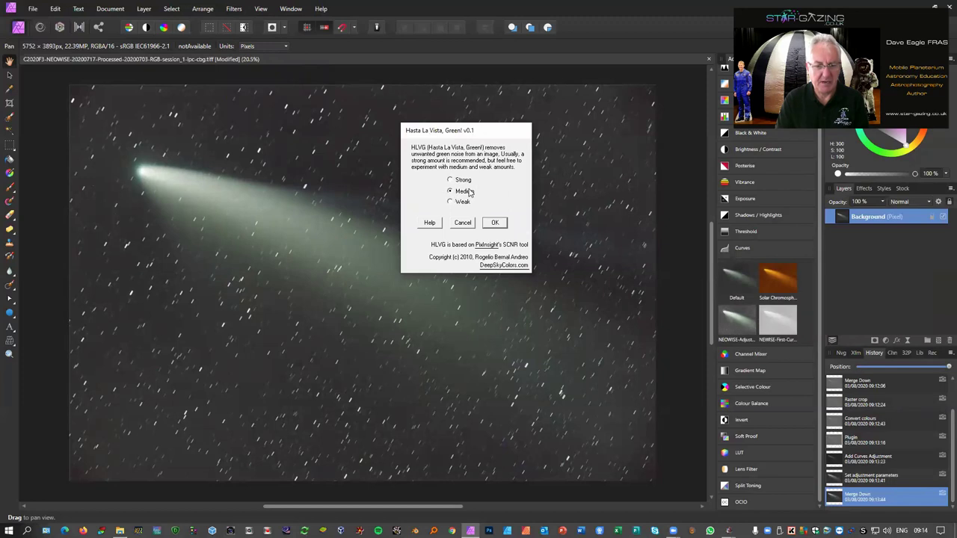
click(495, 224)
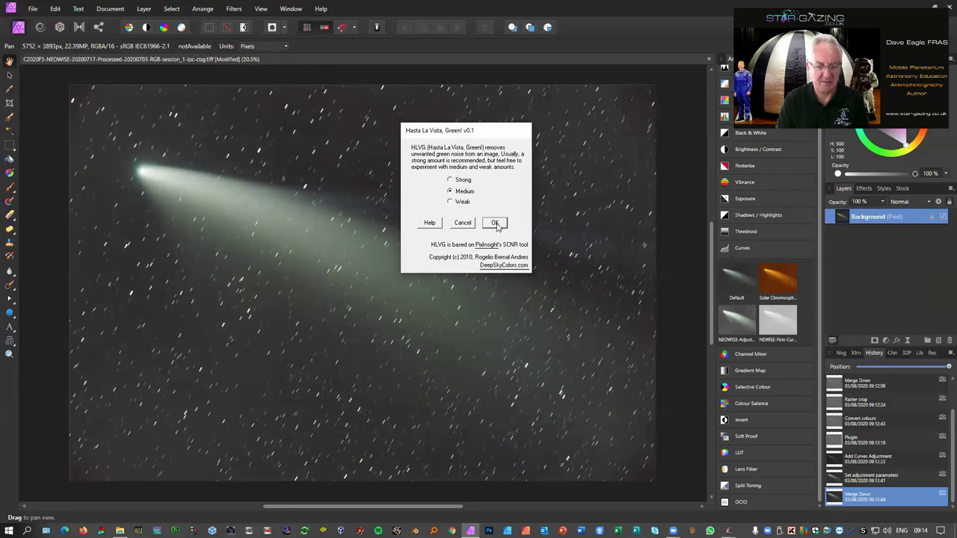
click(495, 224)
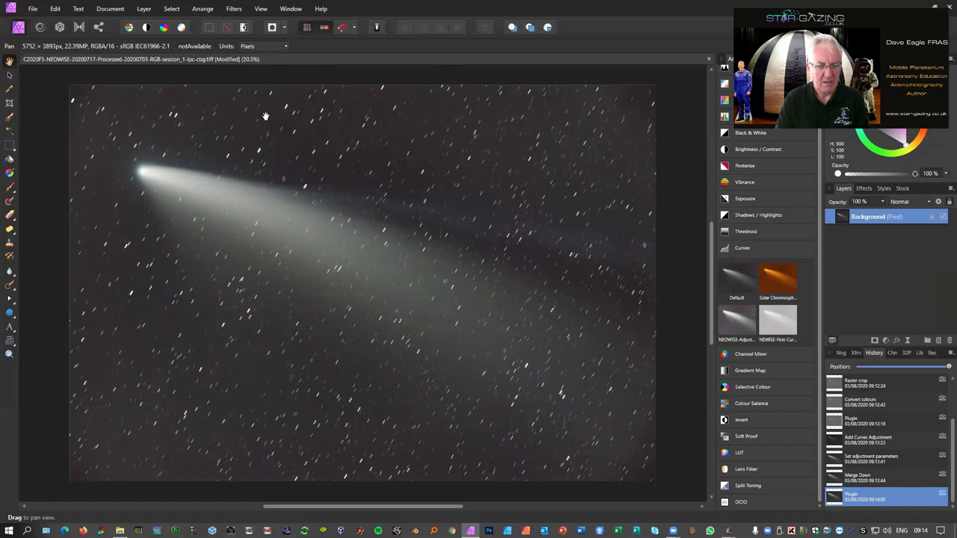
Step: Duplicate the Background layer and set the copy's blend mode to Luminosity
click(144, 9)
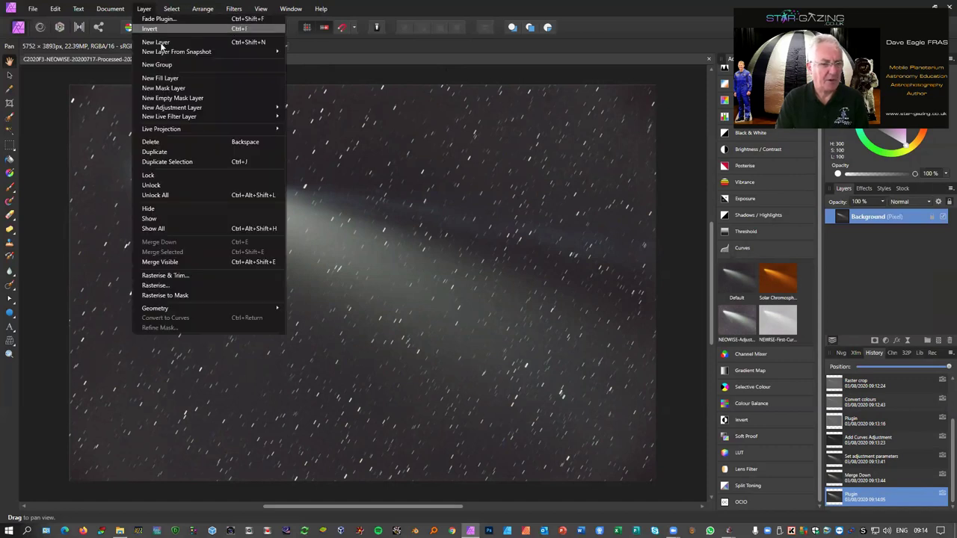
click(160, 152)
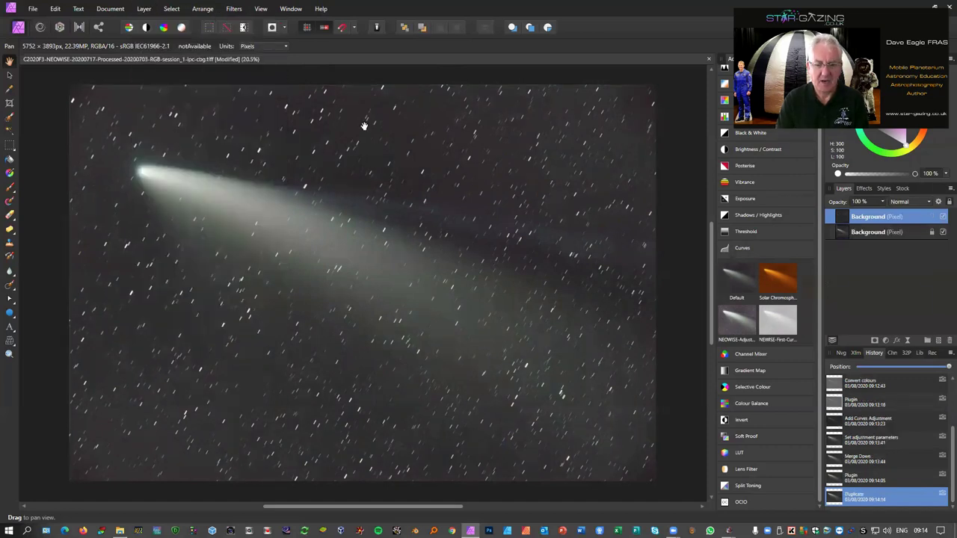
click(906, 203)
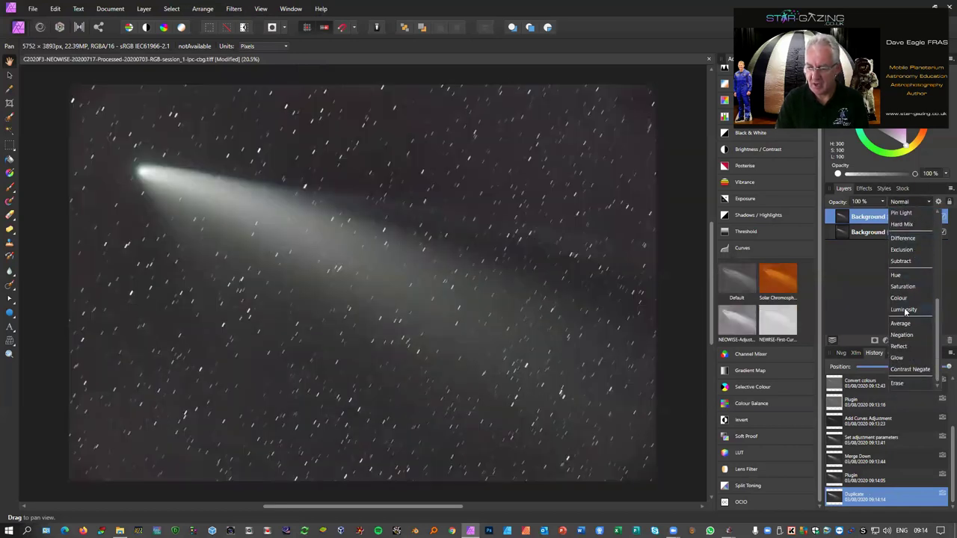
click(904, 312)
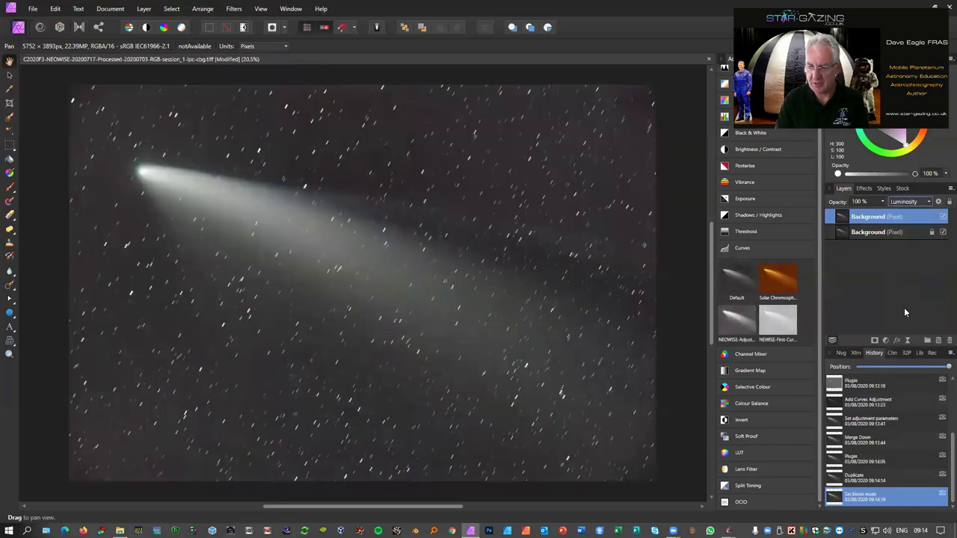
Step: Boost the lower Background layer's colour with a Vibrance adjustment at about 30% saturation, and merge it
click(890, 232)
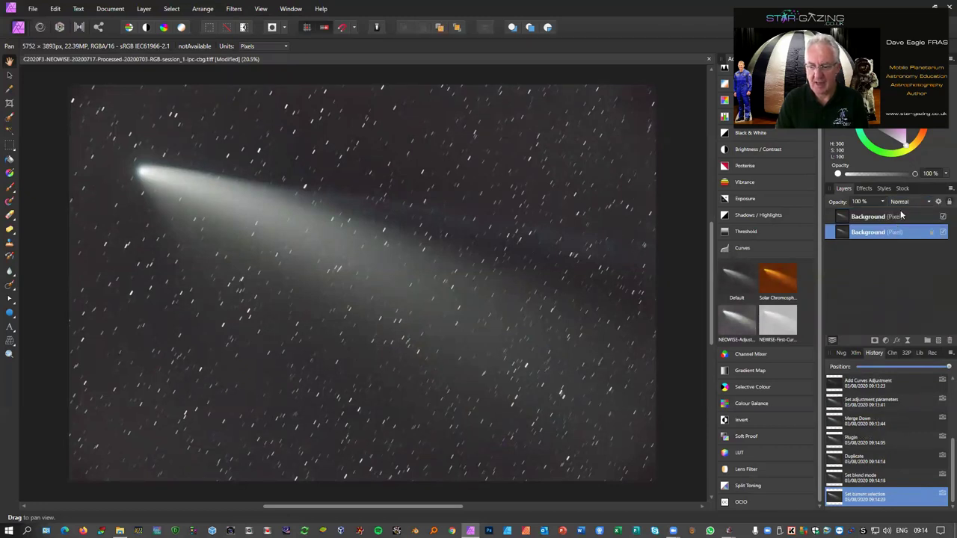
click(897, 217)
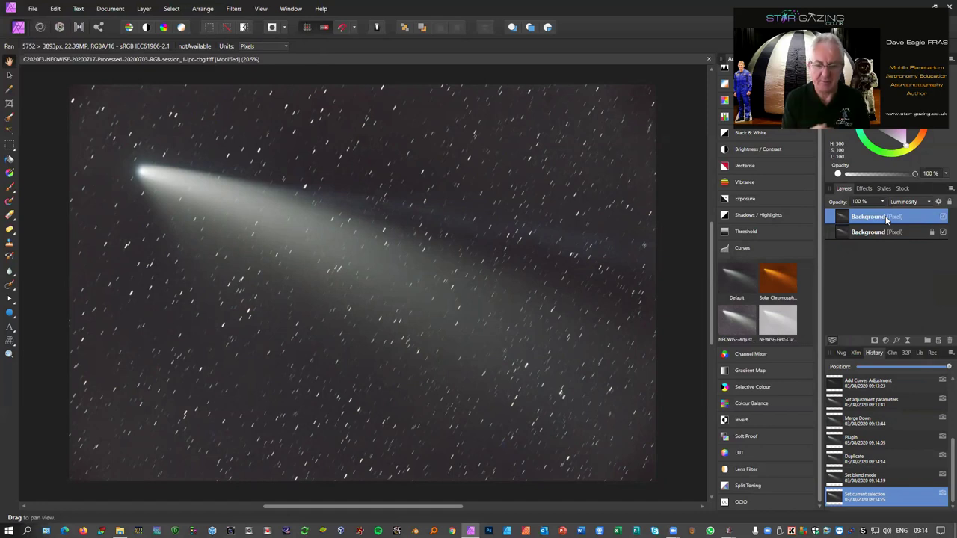
click(881, 232)
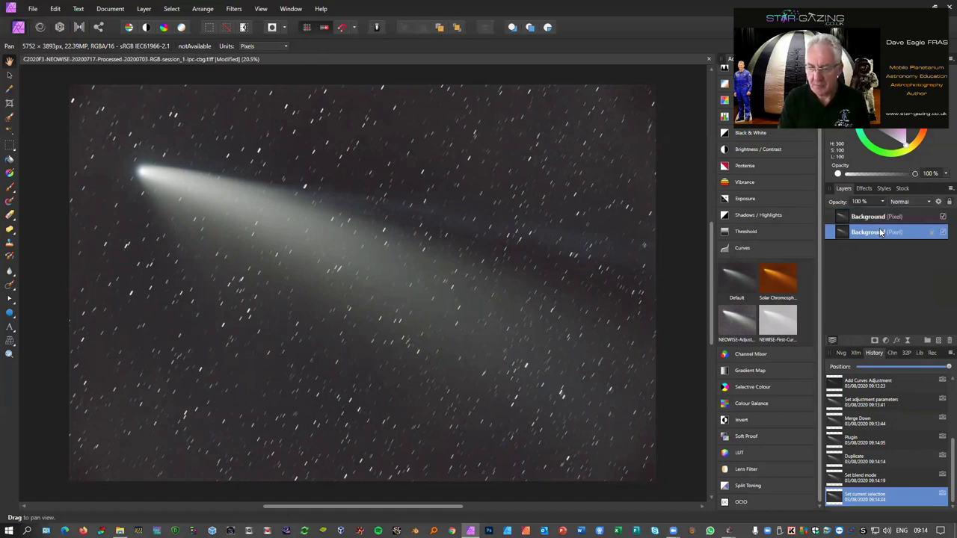
click(744, 183)
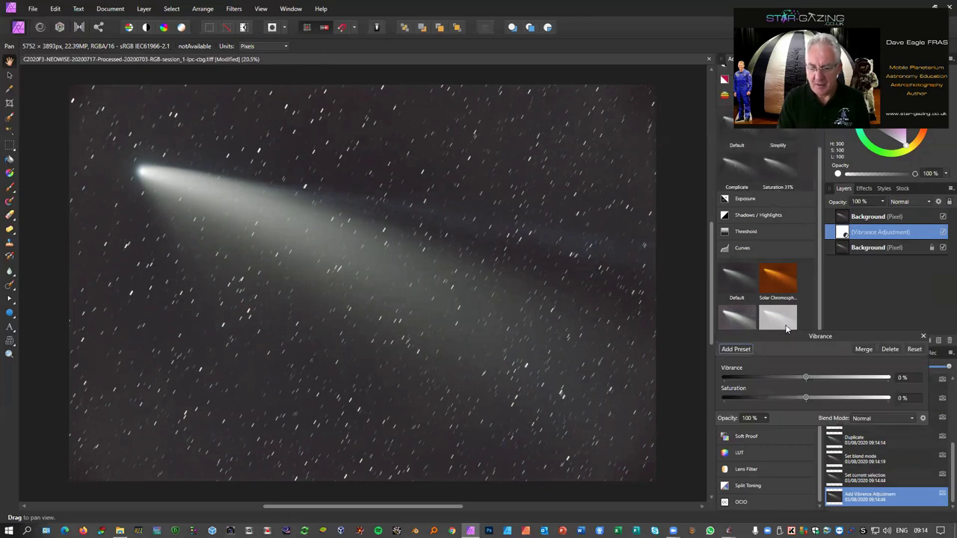
drag(802, 342, 621, 367)
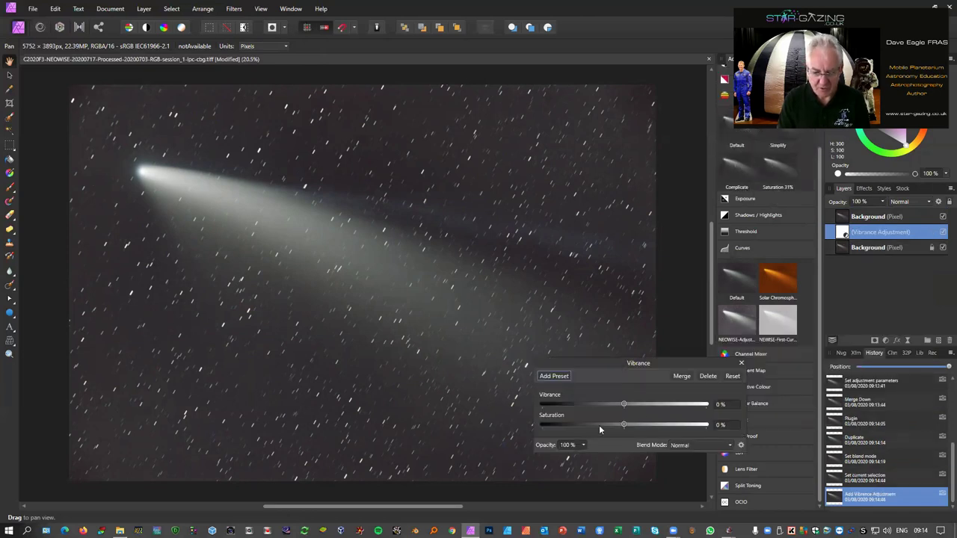
drag(625, 424, 634, 426)
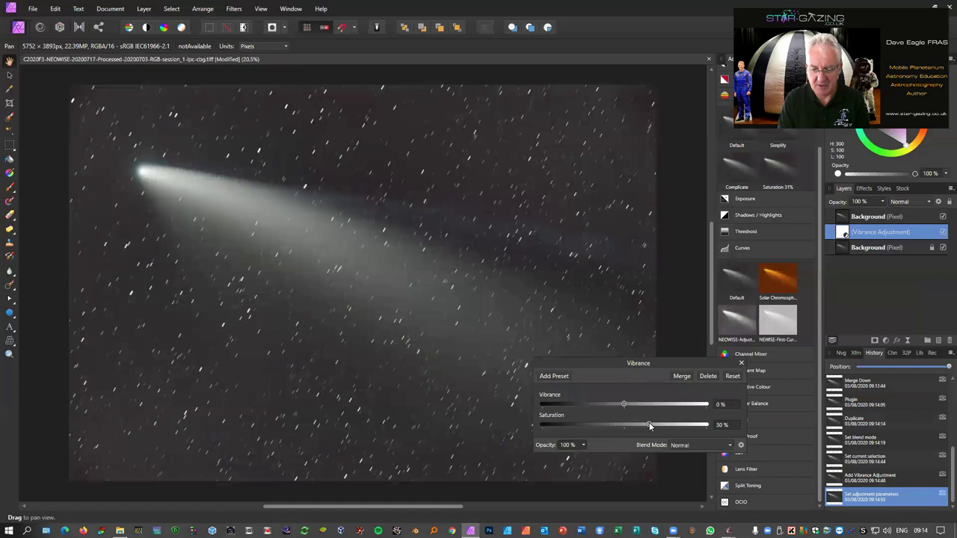
click(683, 376)
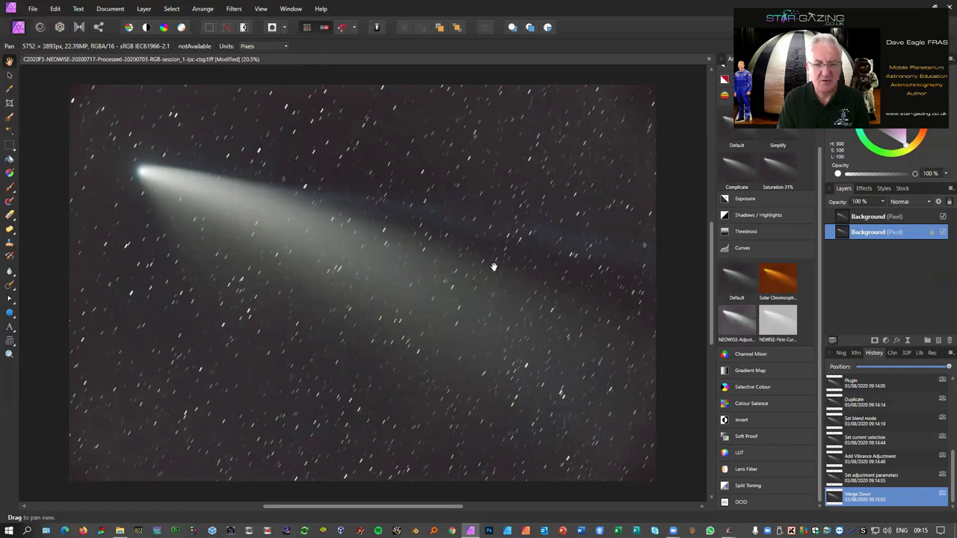
Step: Apply the Saturation 31% Vibrance preset to the lower Background layer twice more, merging it each time
click(778, 183)
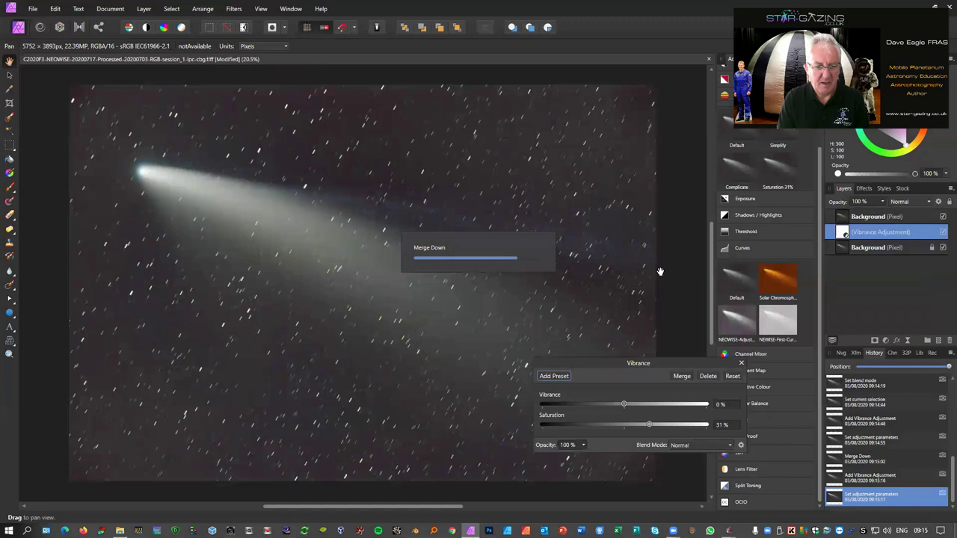
click(784, 173)
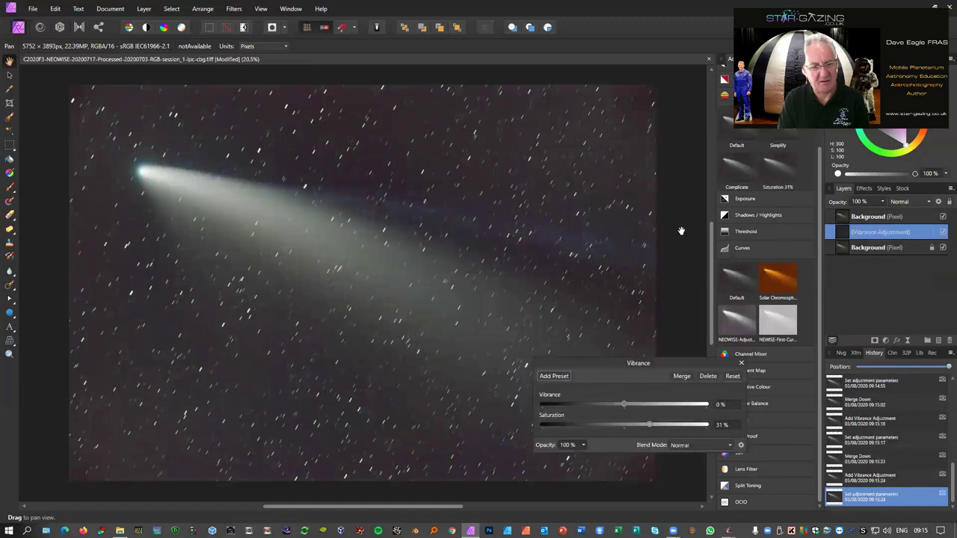
key(ctrl+e)
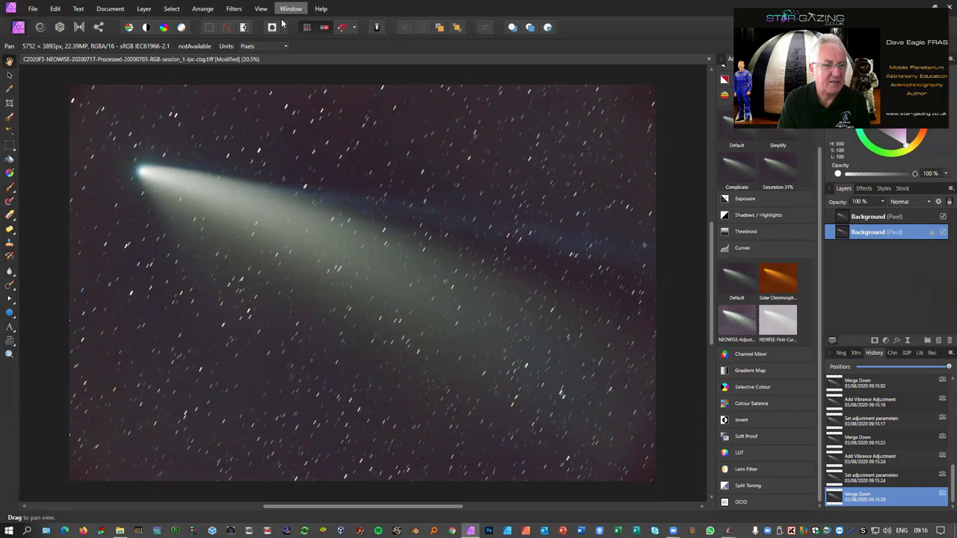
Step: Smooth the lower Background layer's colour noise with the Dust & Scratches filter, radius about 24 px and tolerance 10%
click(234, 9)
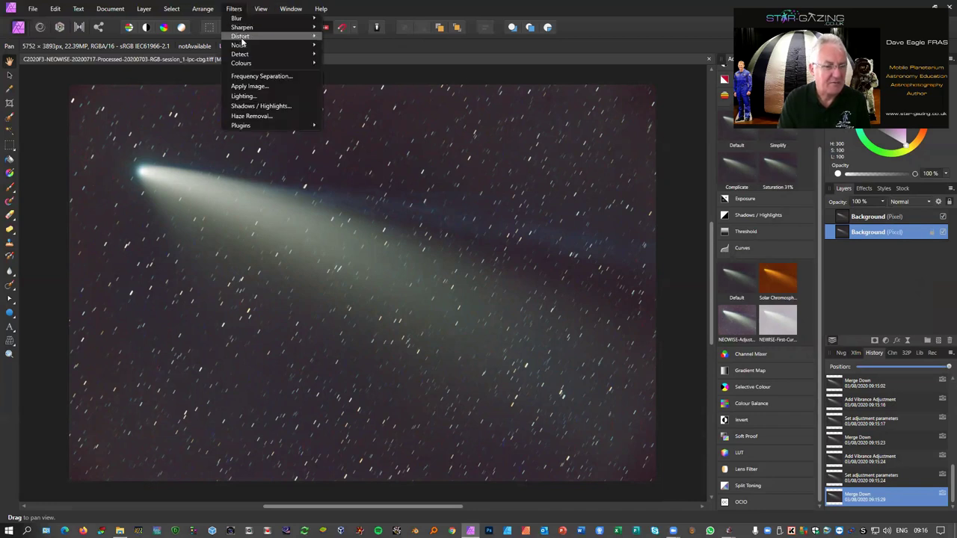
mouse_move(241, 45)
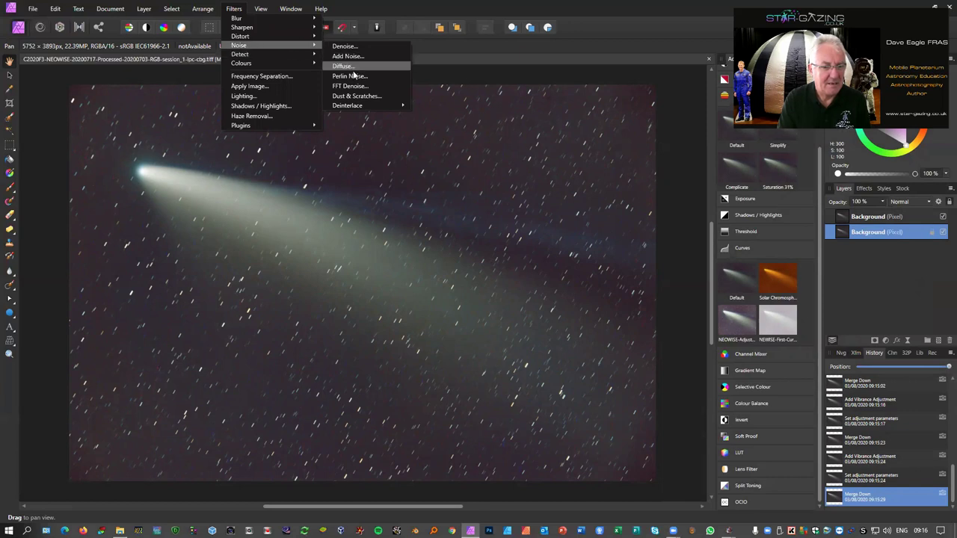
click(358, 96)
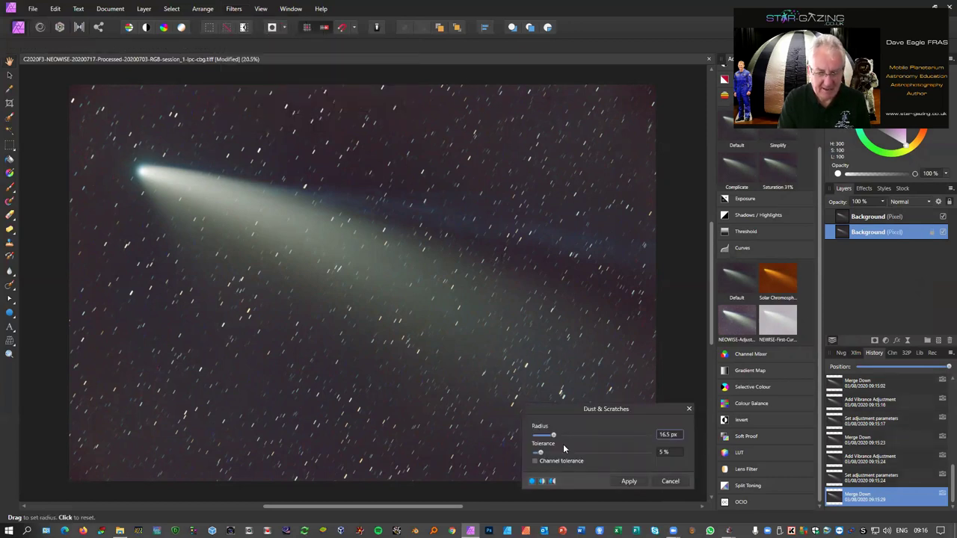
mouse_move(554, 435)
mouse_down()
mouse_move(547, 453)
mouse_move(563, 439)
mouse_up()
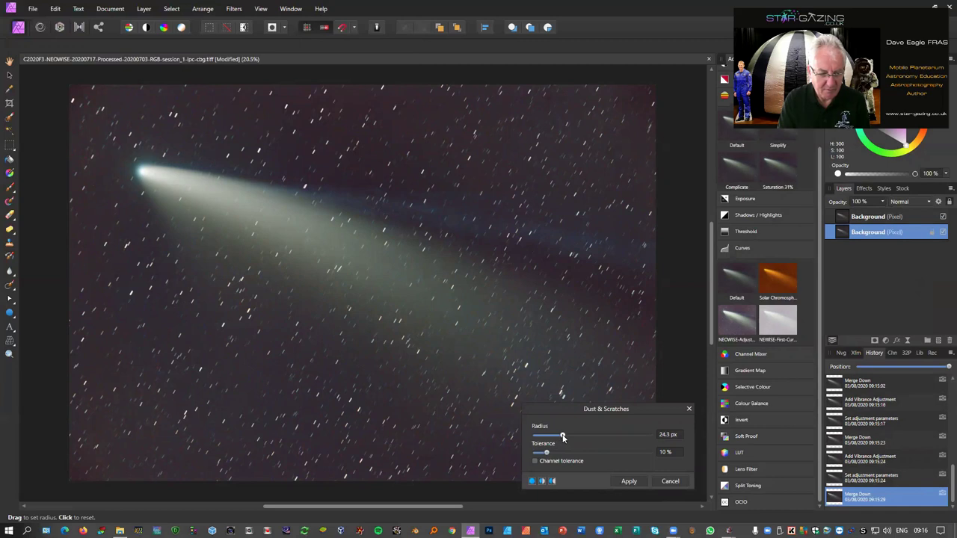
click(626, 481)
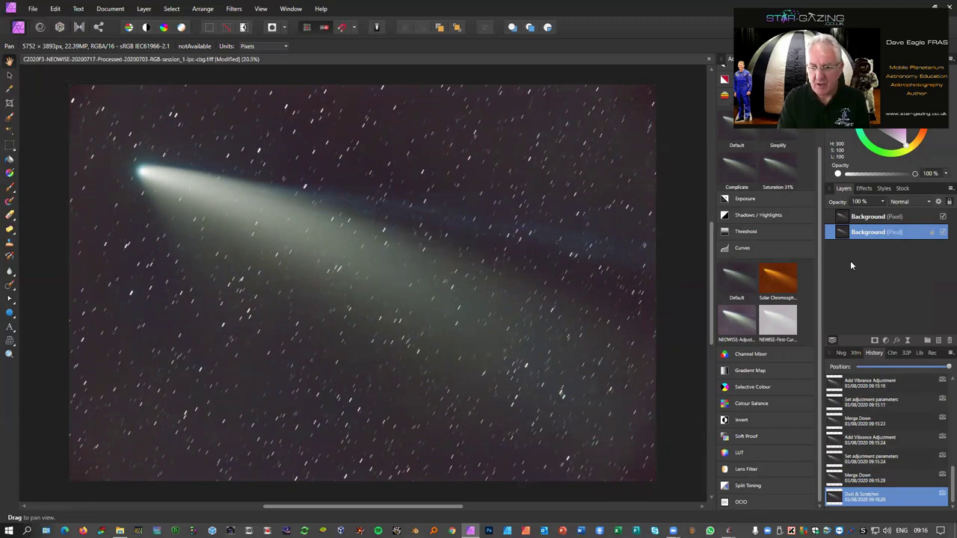
Step: Brighten the Luminosity layer with a Curves adjustment that raises the midtones and restrains the darks, check the histogram, and merge it
click(864, 218)
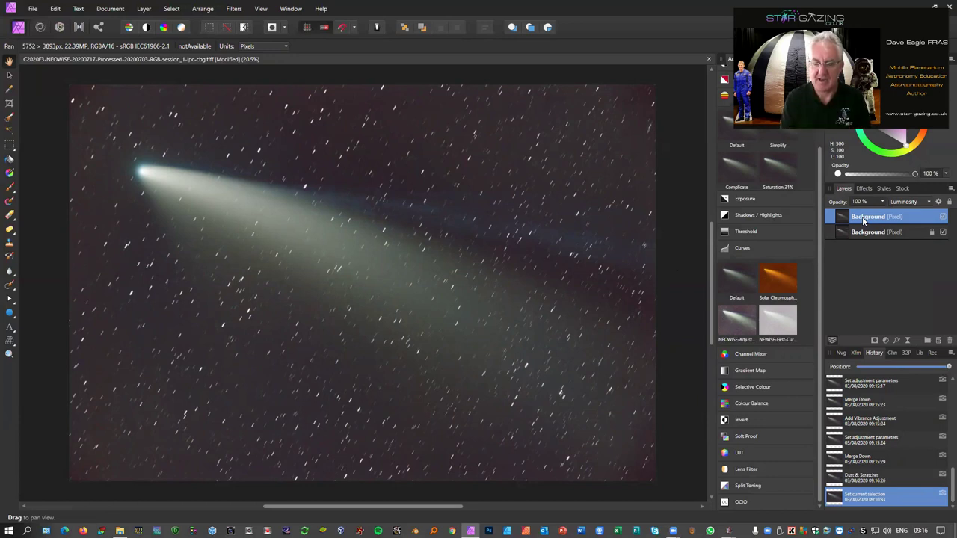
click(742, 293)
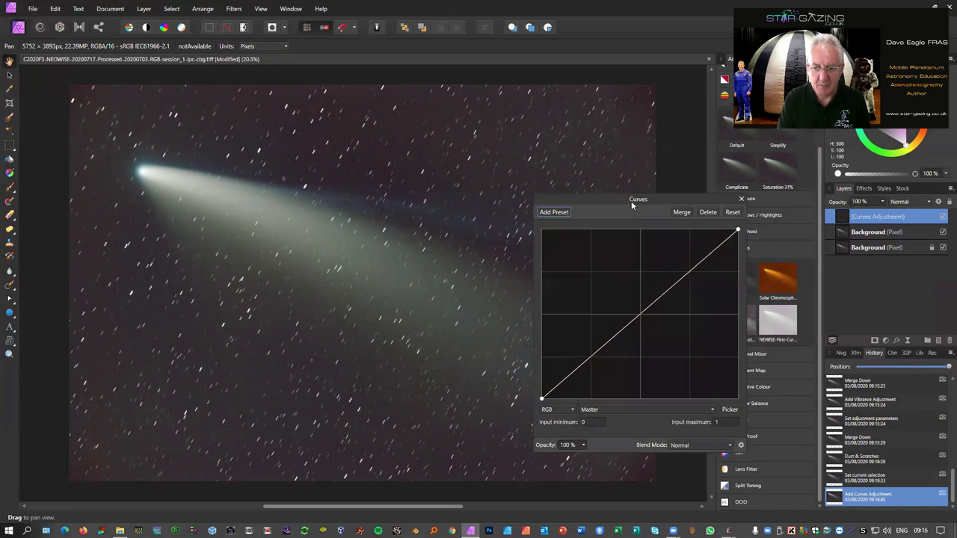
drag(631, 201, 816, 161)
click(826, 273)
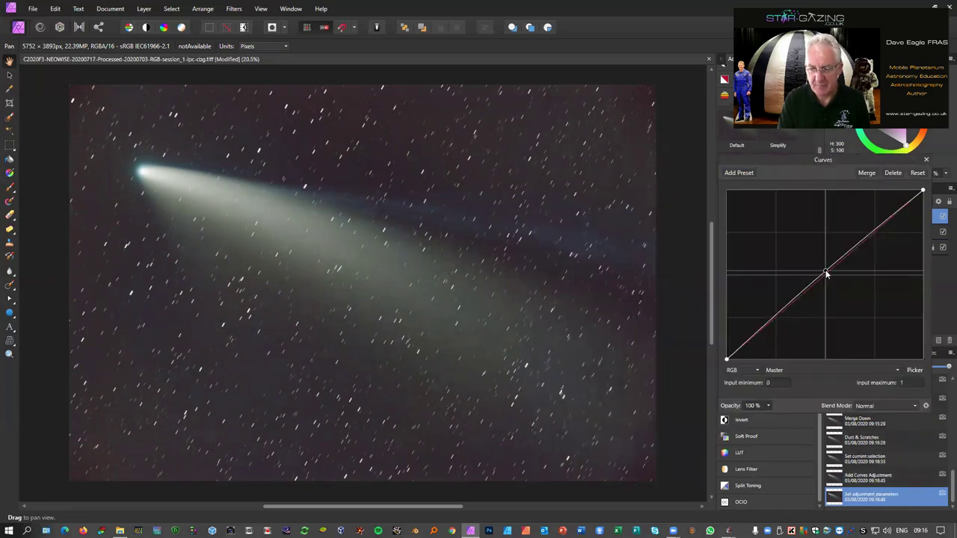
drag(808, 272, 808, 266)
drag(782, 303, 774, 314)
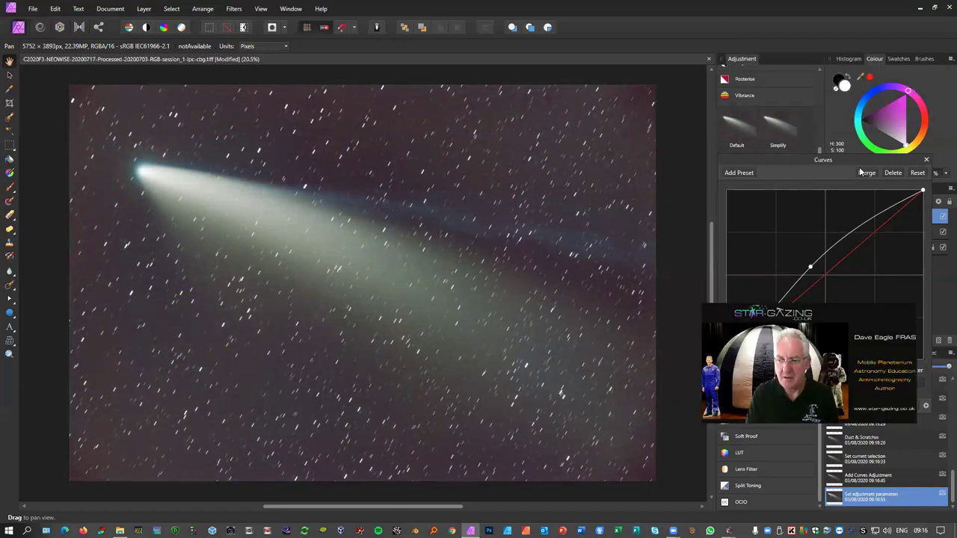
click(848, 59)
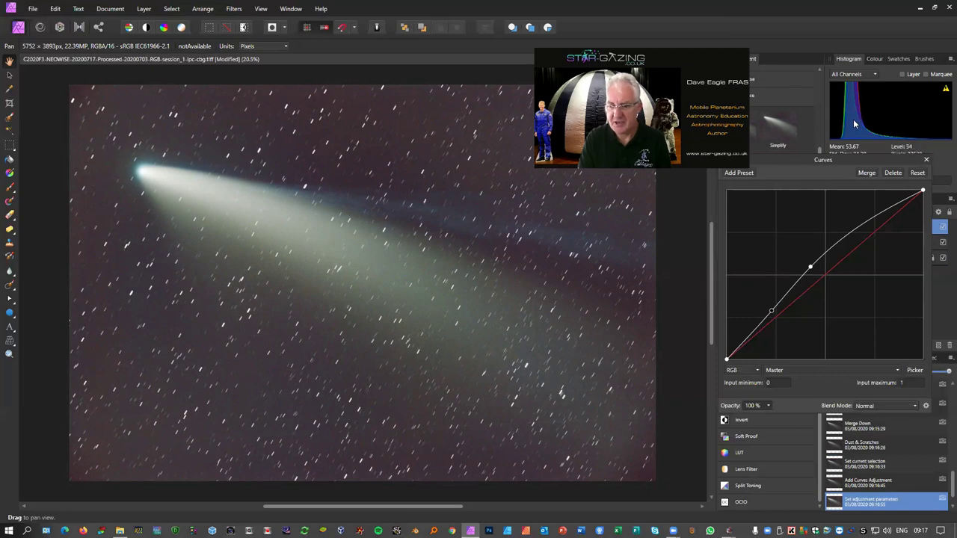
click(866, 175)
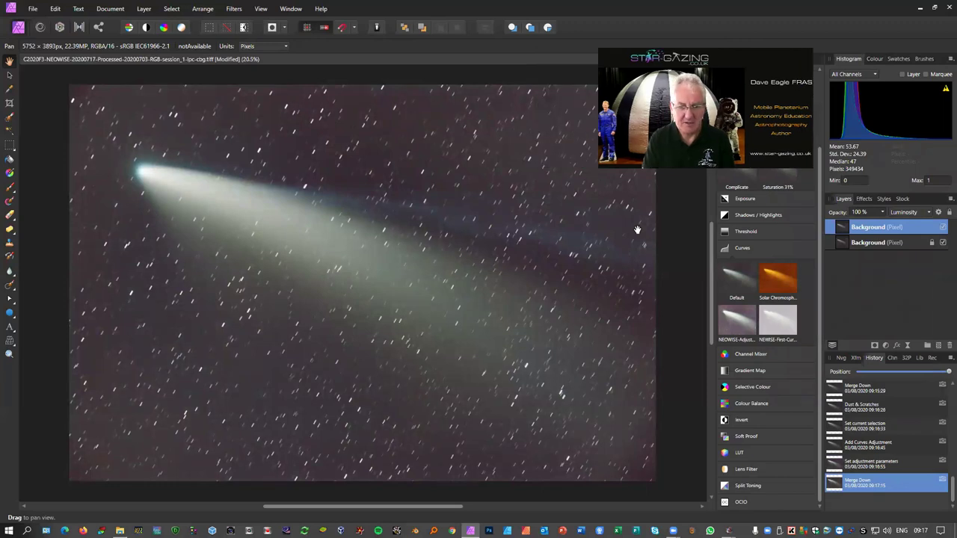
Step: Add the Saturation 31% Vibrance preset above the lower Background layer to strengthen the colour of the brightened image
click(865, 241)
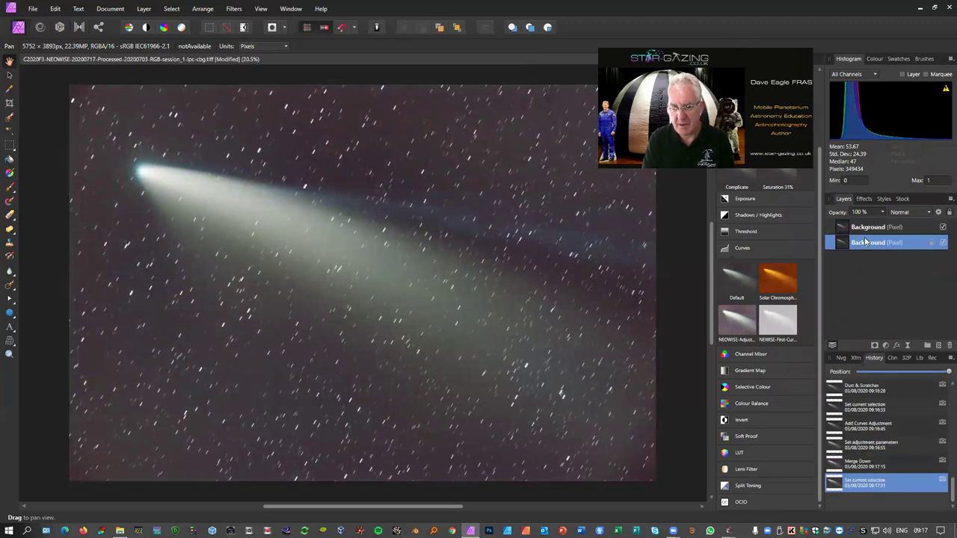
click(766, 190)
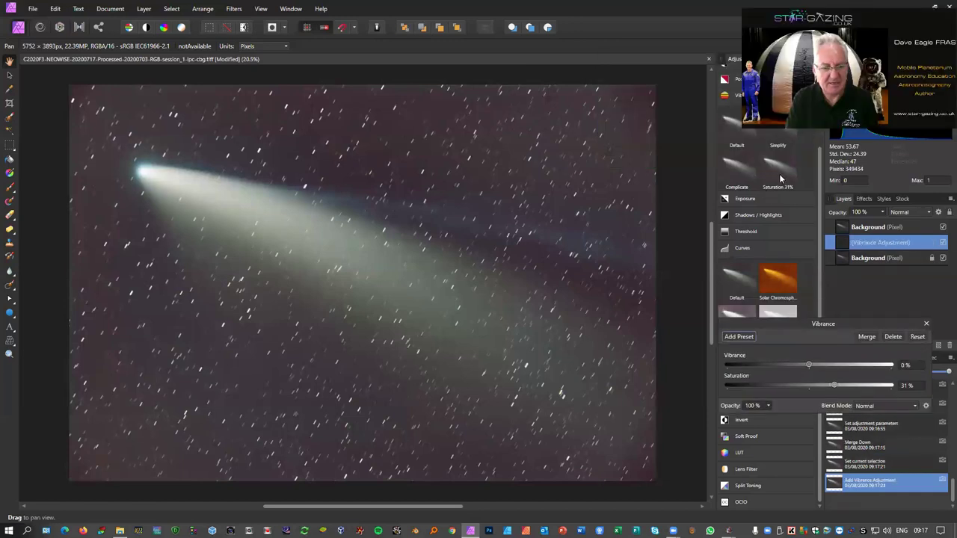